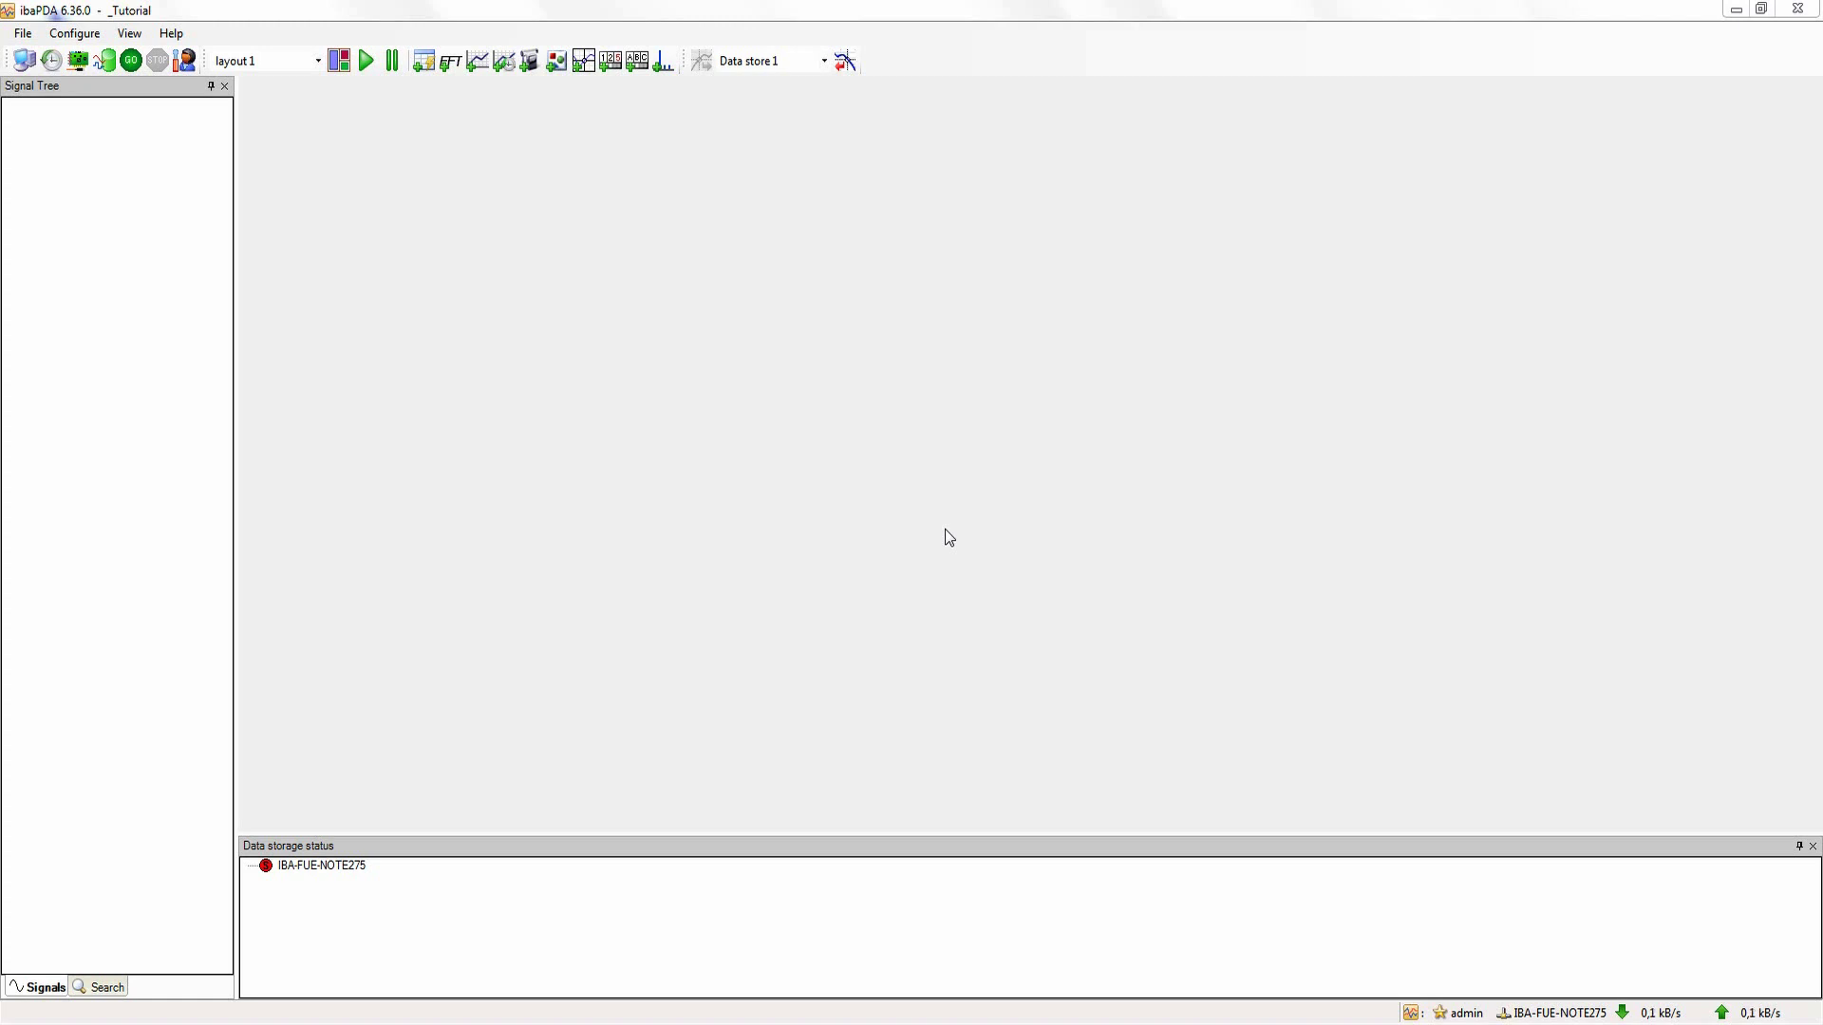
# Step: In the I/O Manager, add an S7-Xplorer module and rename it 'Tutorial'
pyautogui.click(78, 58)
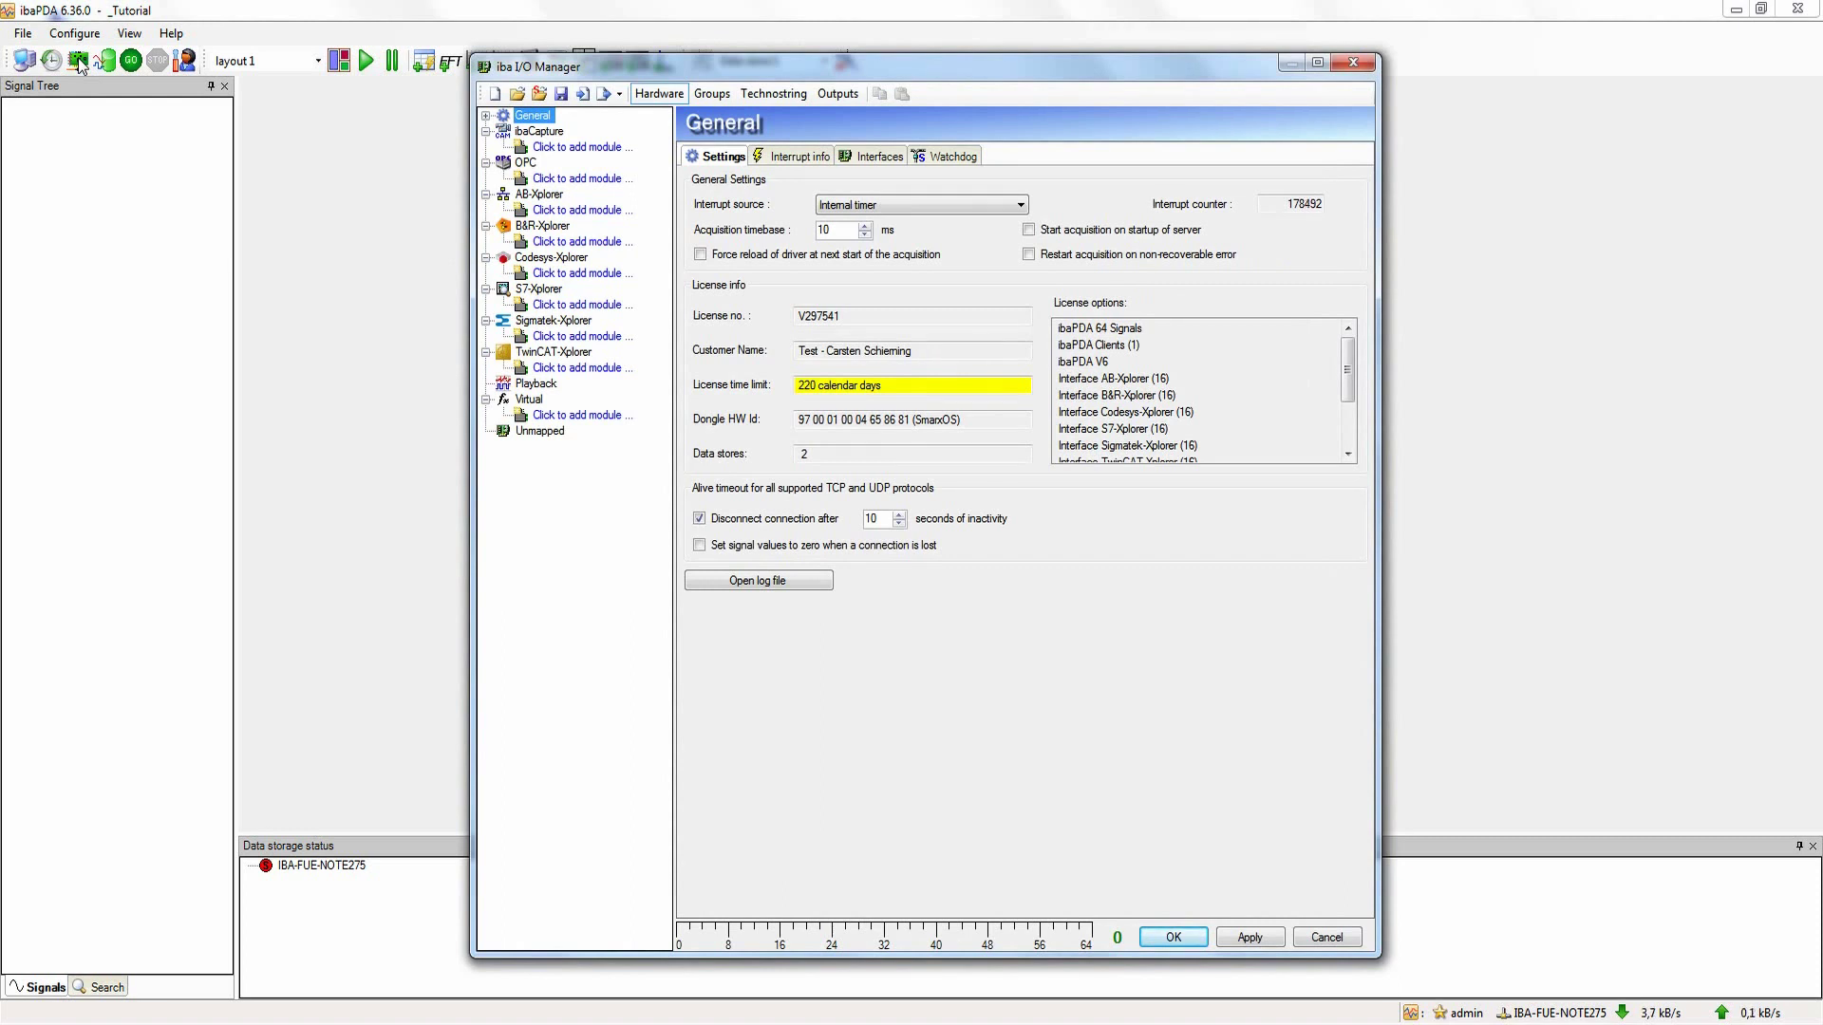
pyautogui.click(564, 305)
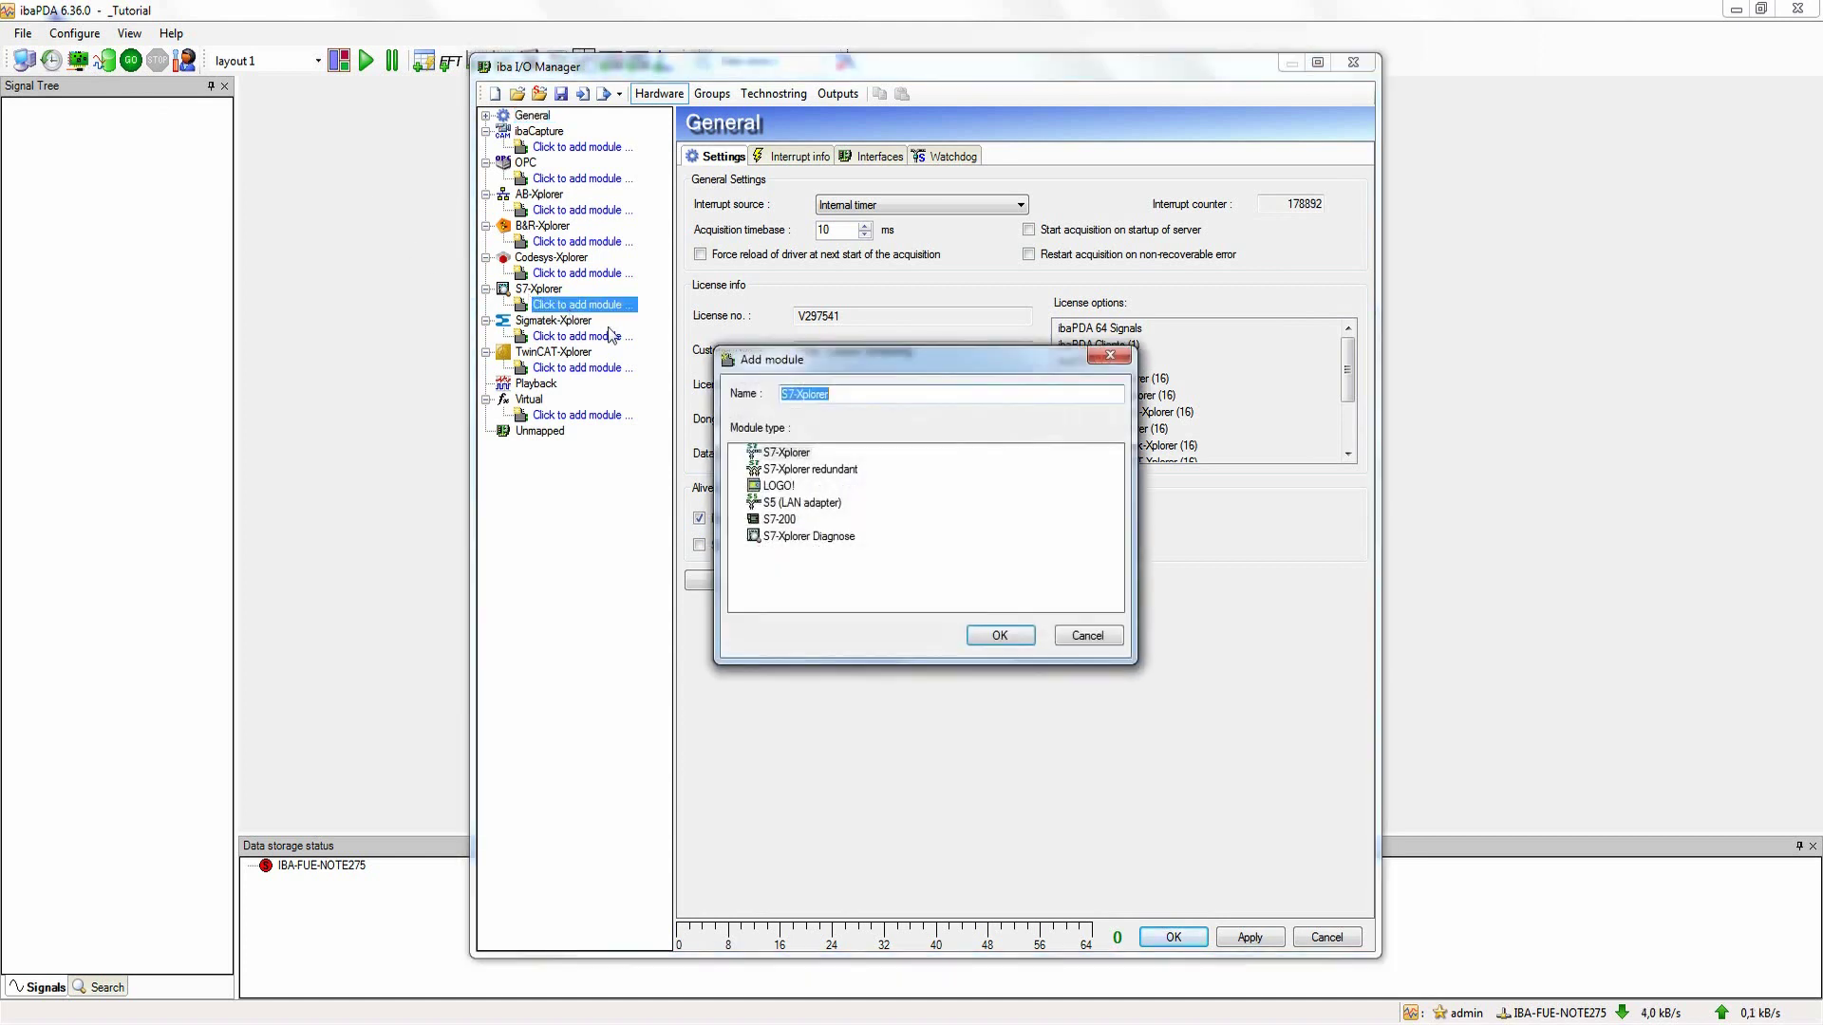
pyautogui.click(814, 394)
pyautogui.moveTo(830, 394); pyautogui.dragTo(779, 395)
pyautogui.write('Tutorial')
pyautogui.click(979, 637)
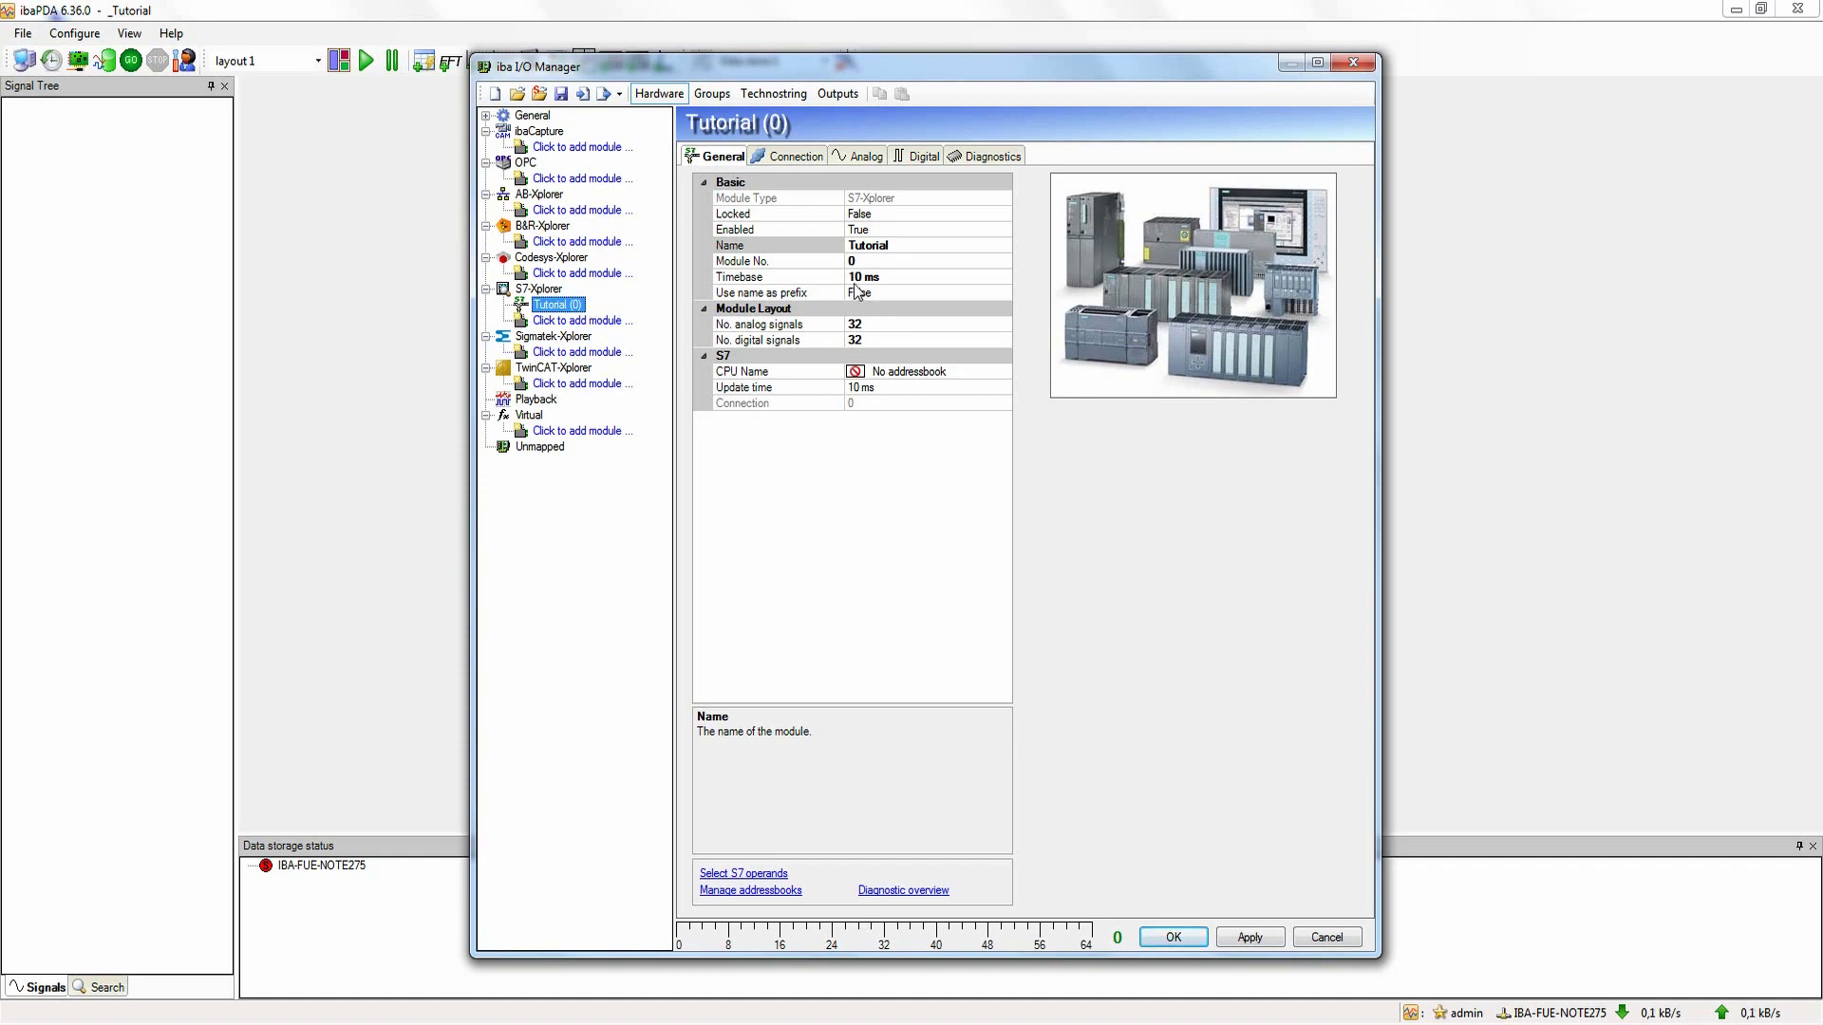
# Step: Set the Tutorial module's connection mode to TCP/IP S7-1x00 and test the PLC link
pyautogui.click(805, 161)
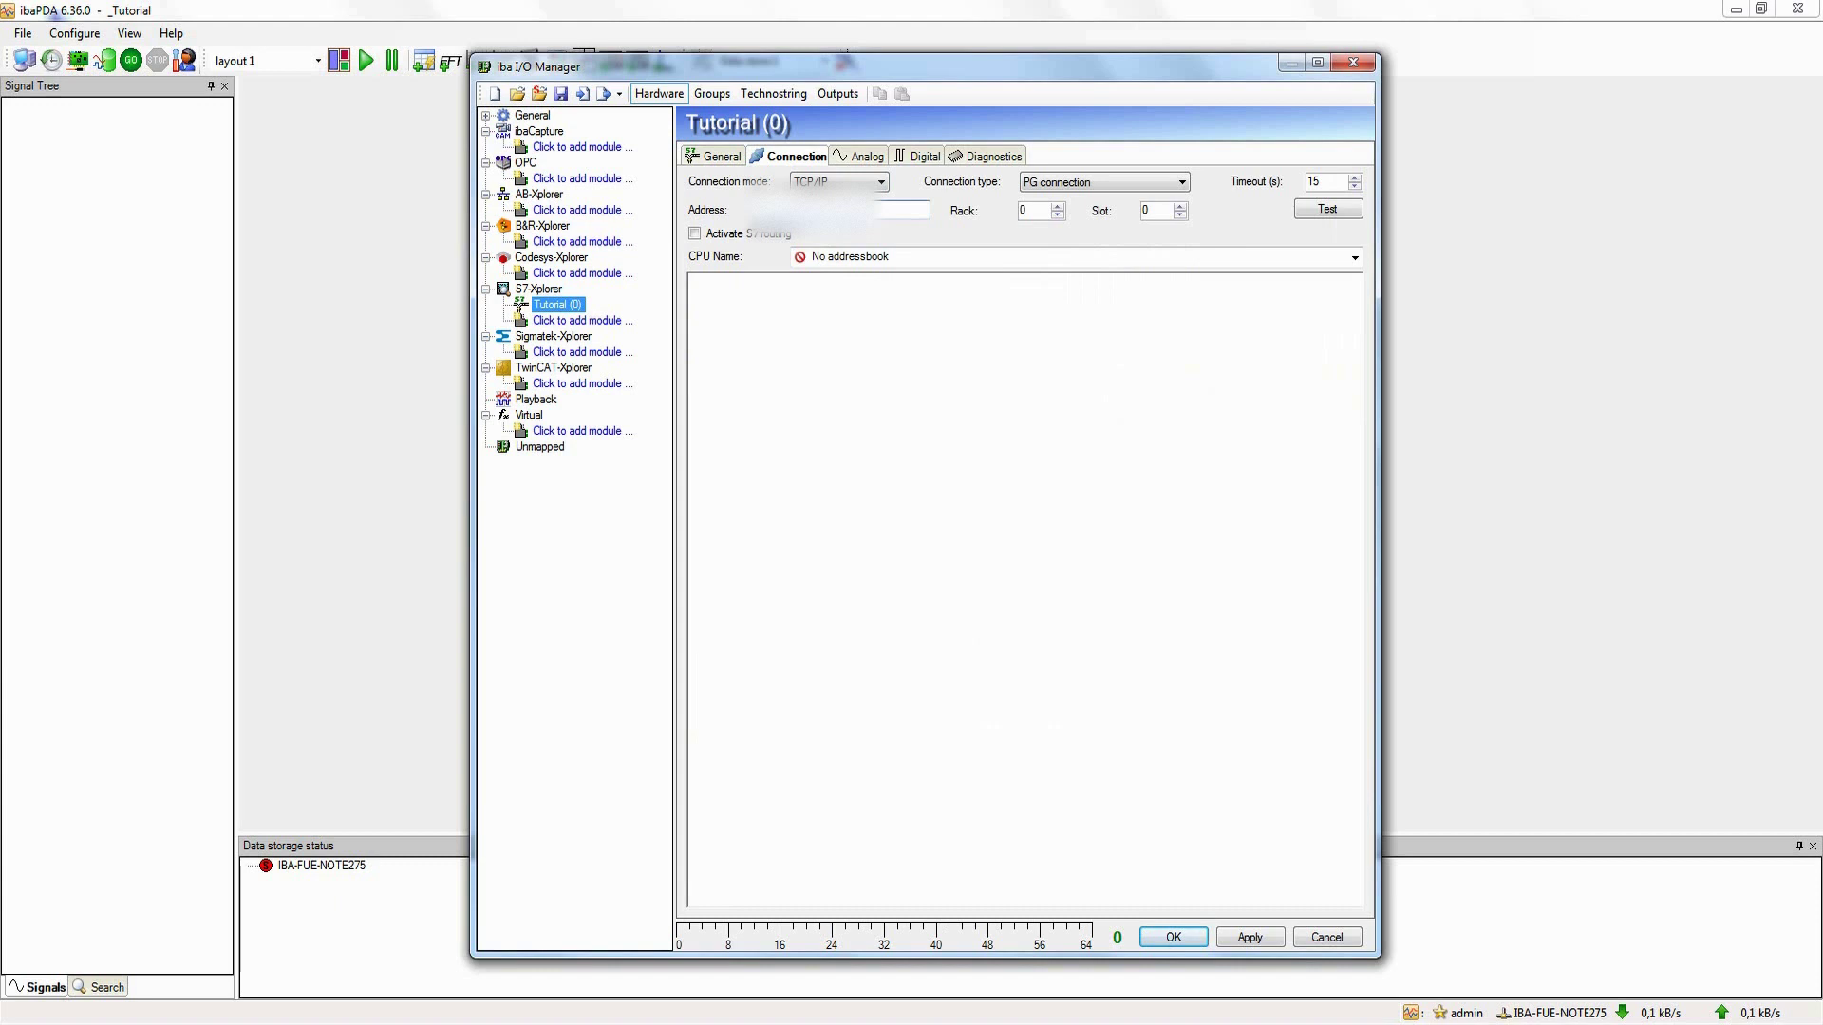
pyautogui.click(839, 182)
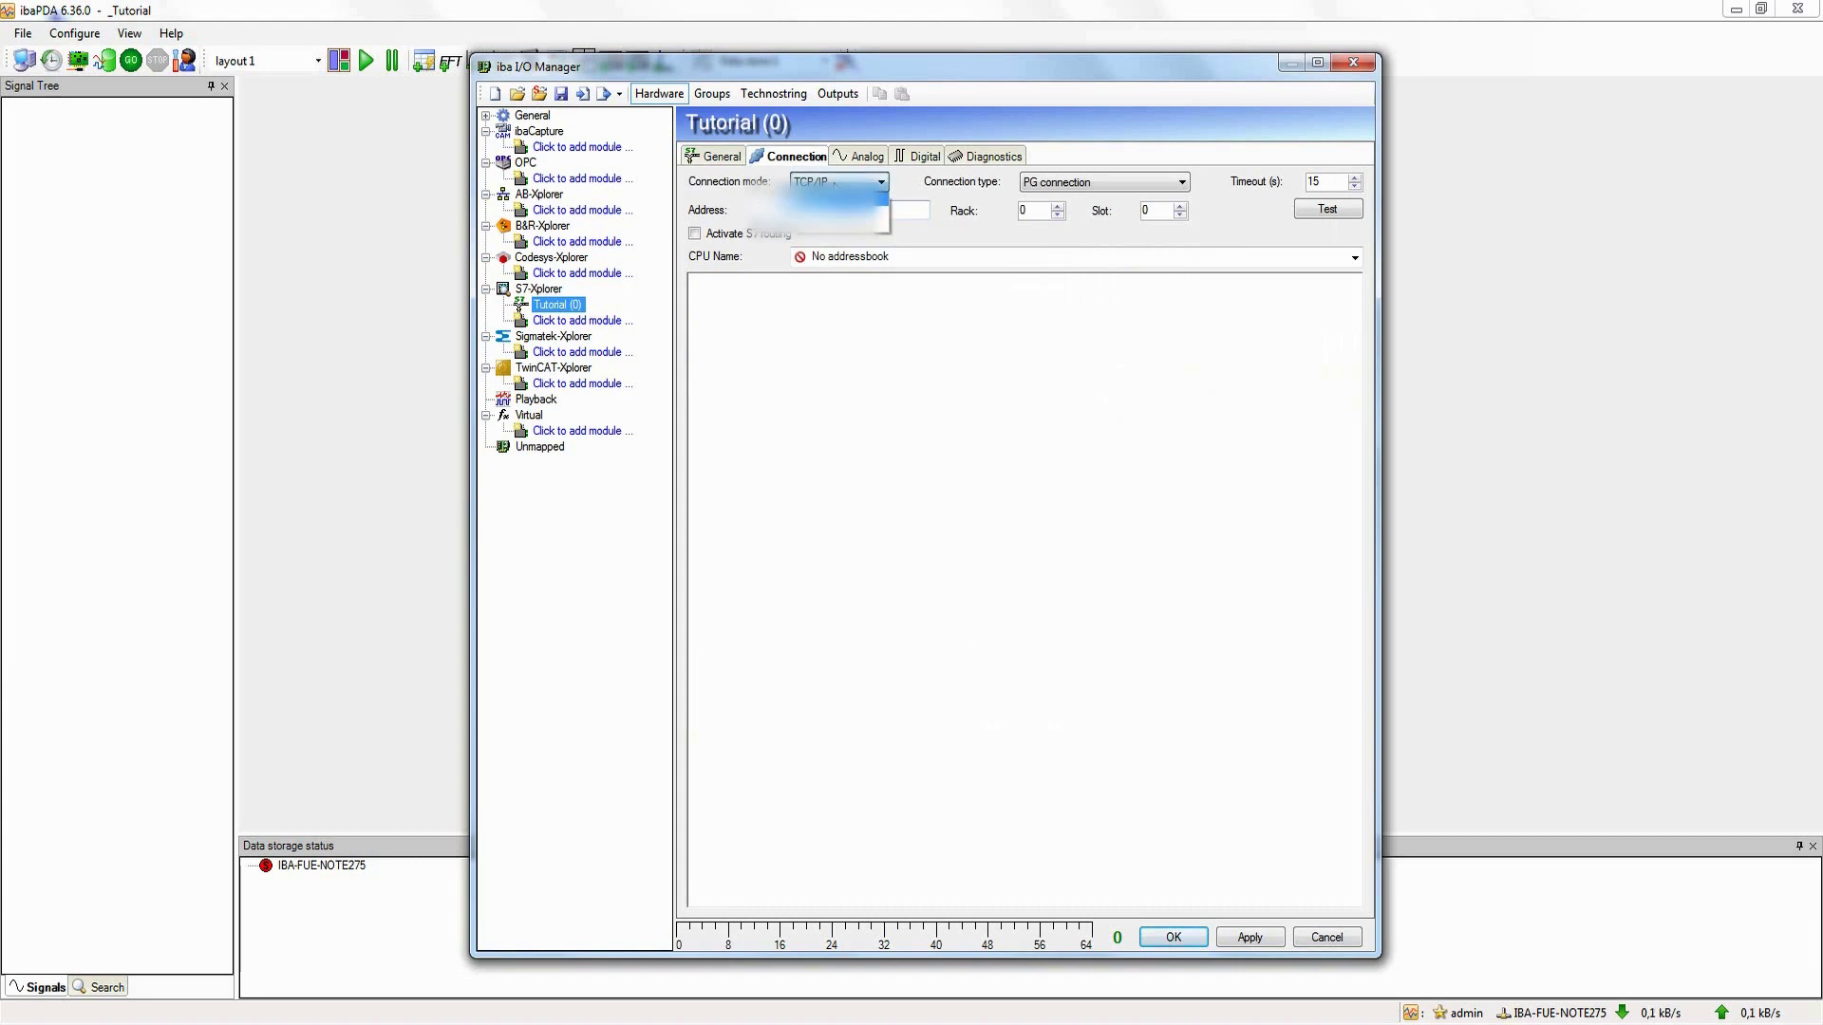
pyautogui.click(841, 226)
pyautogui.click(1308, 215)
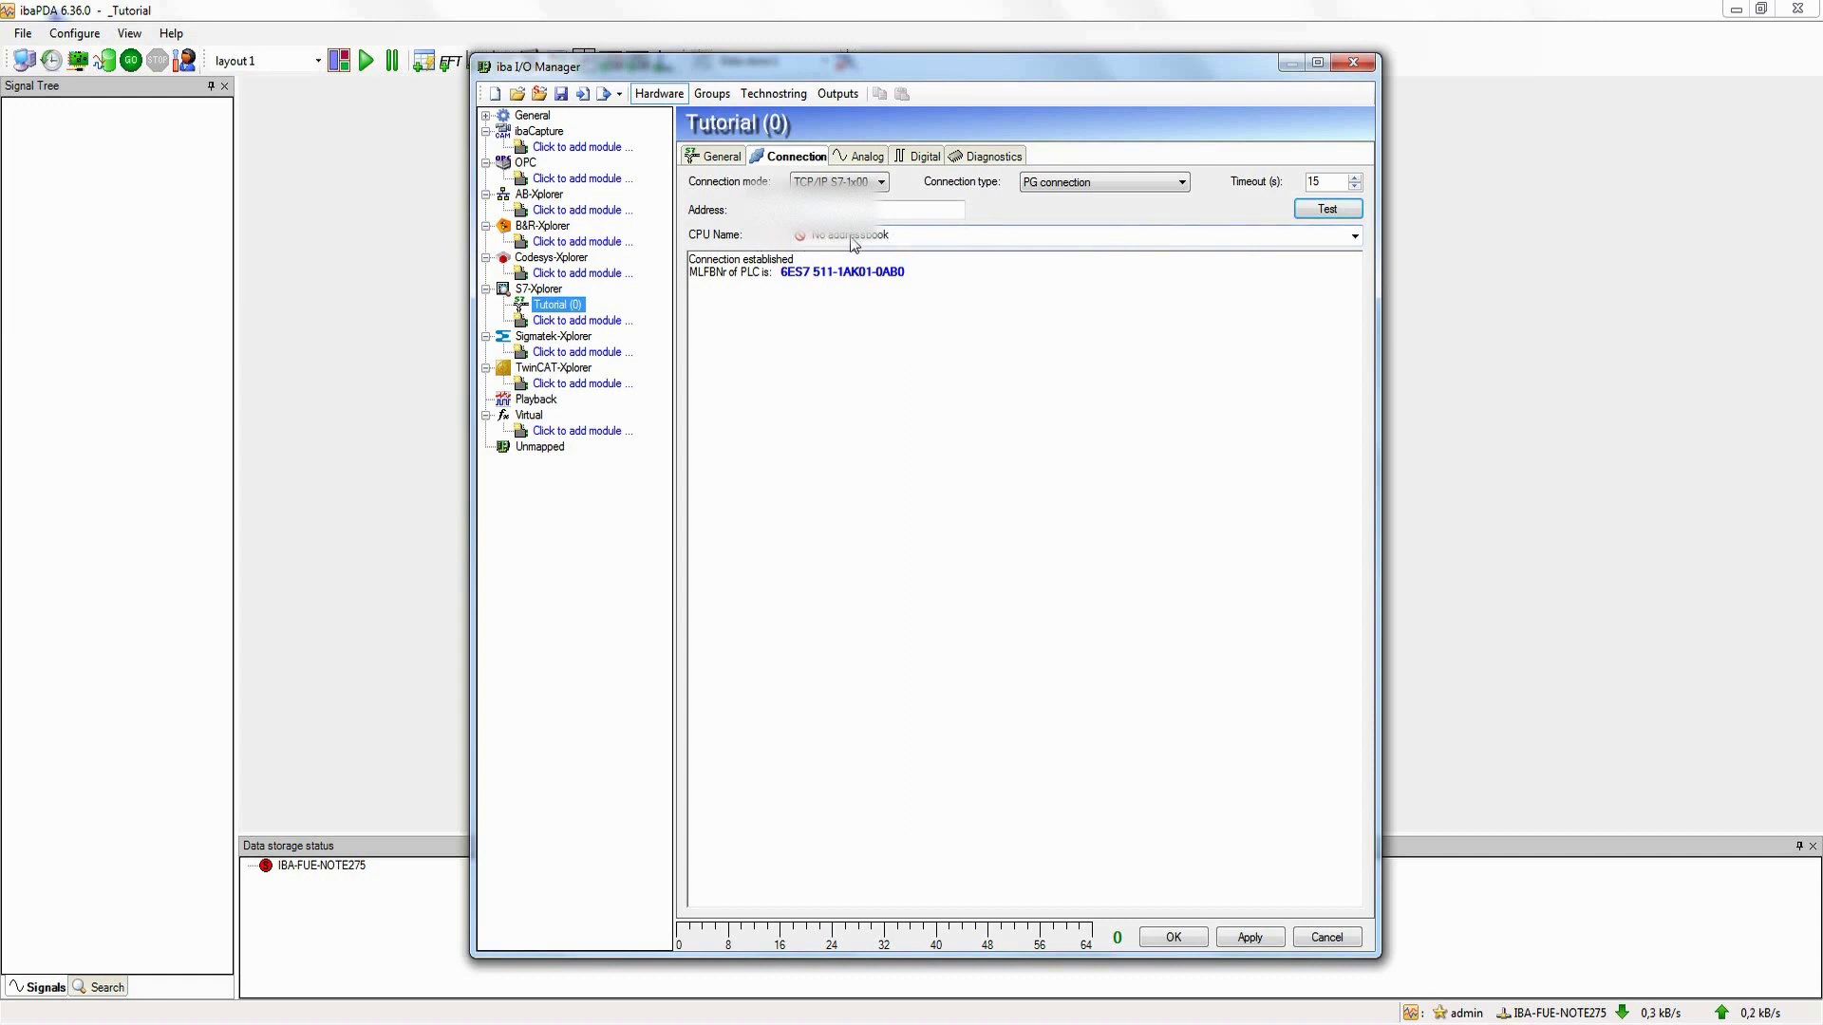
pyautogui.click(894, 237)
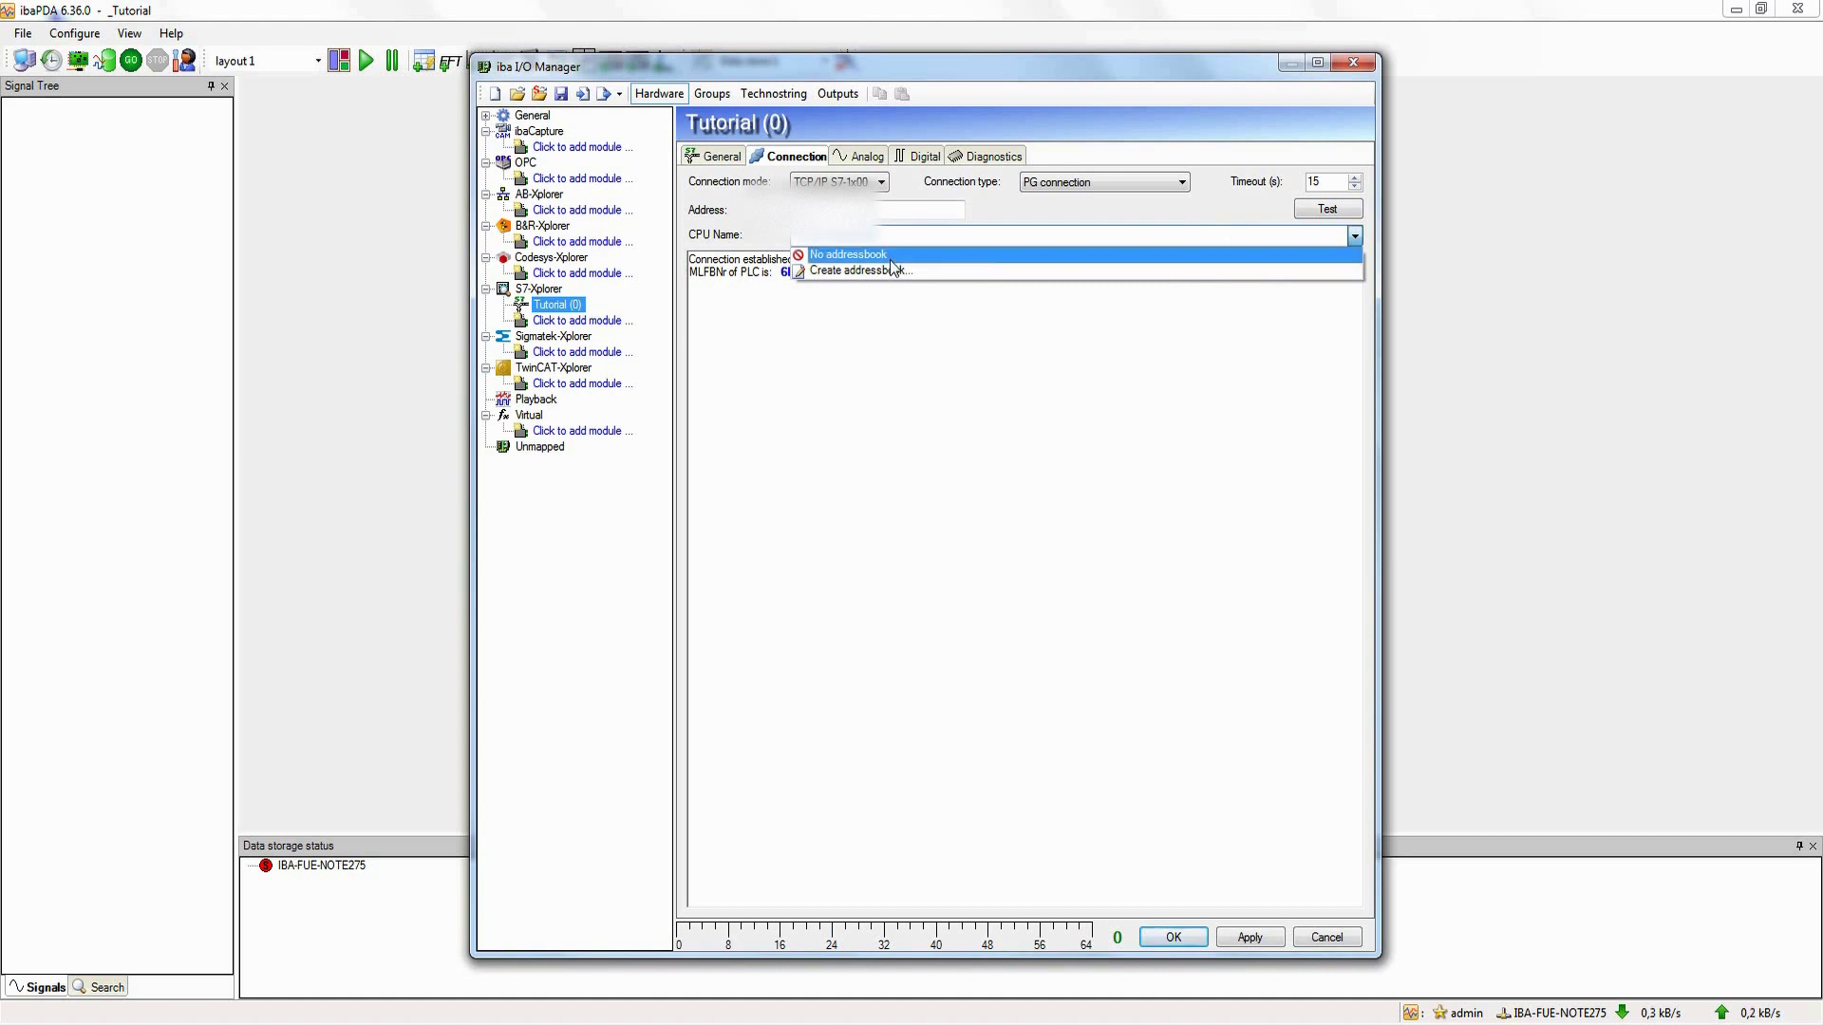
# Step: Generate an addressbook from S7-projects\1511_Tutorial\1511_Tutorial.ap13 and use it as CPU name
pyautogui.click(887, 270)
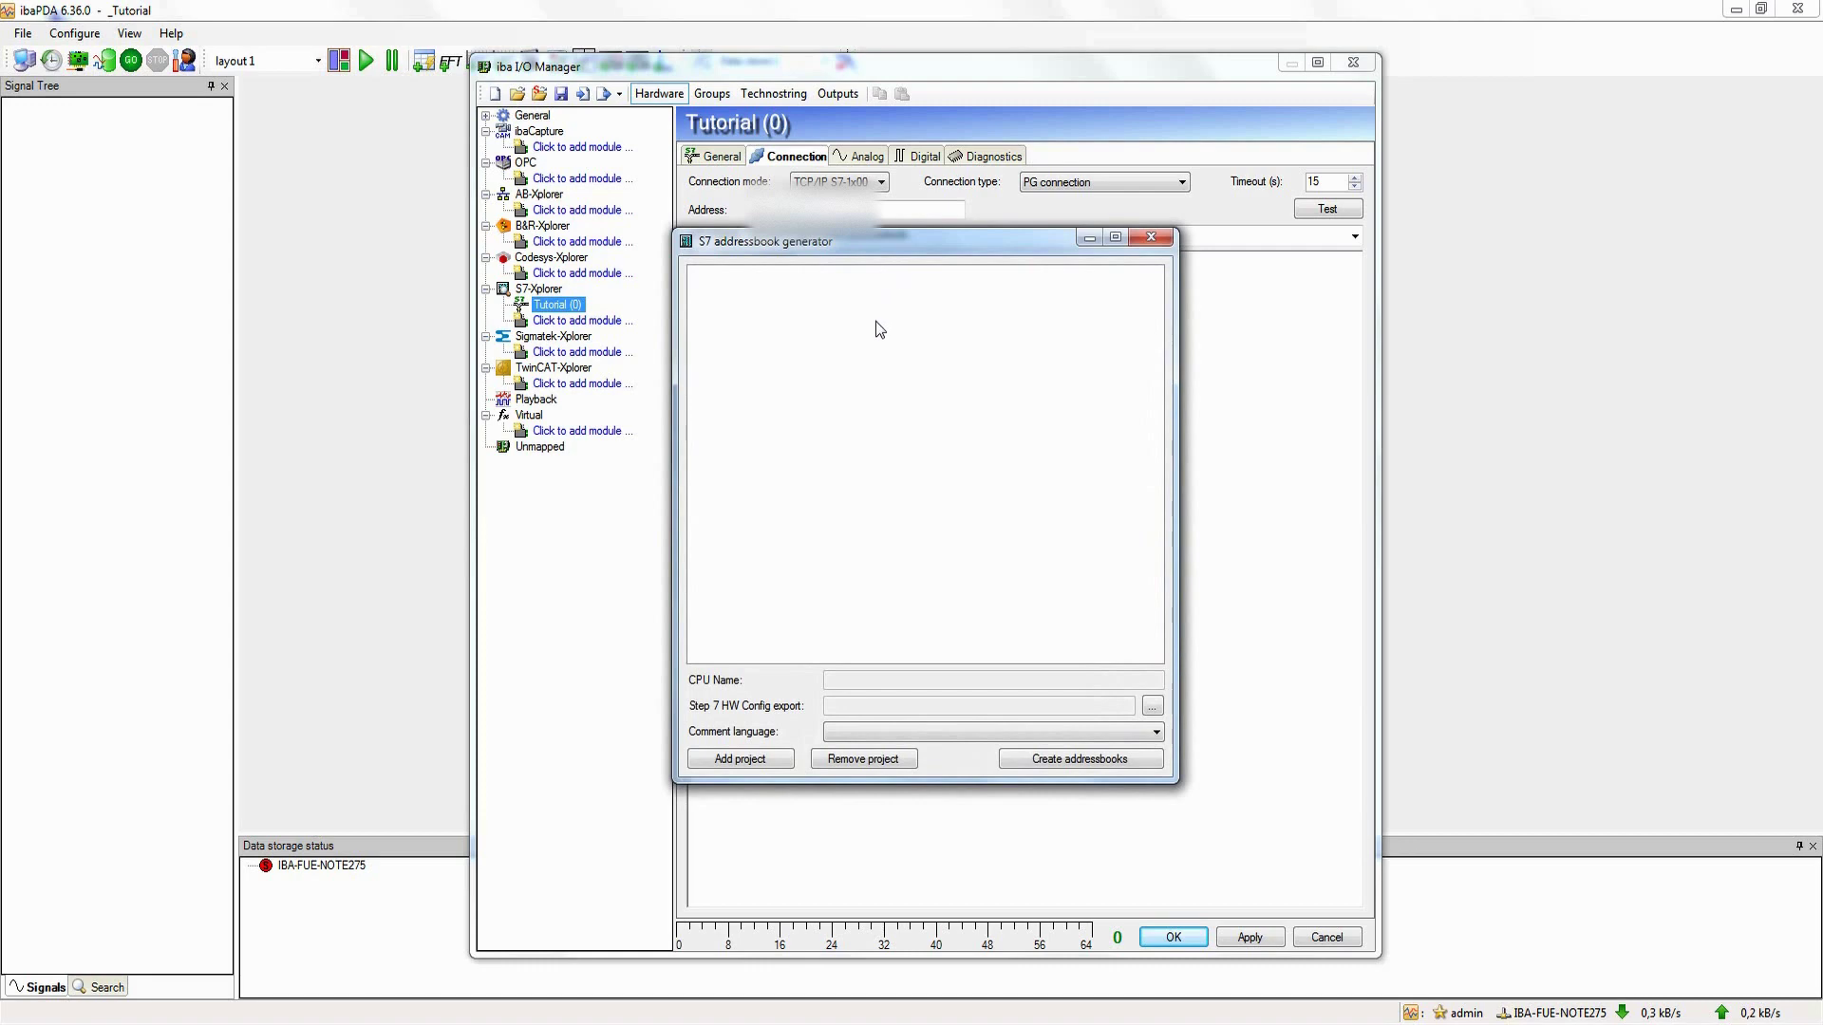
pyautogui.click(760, 759)
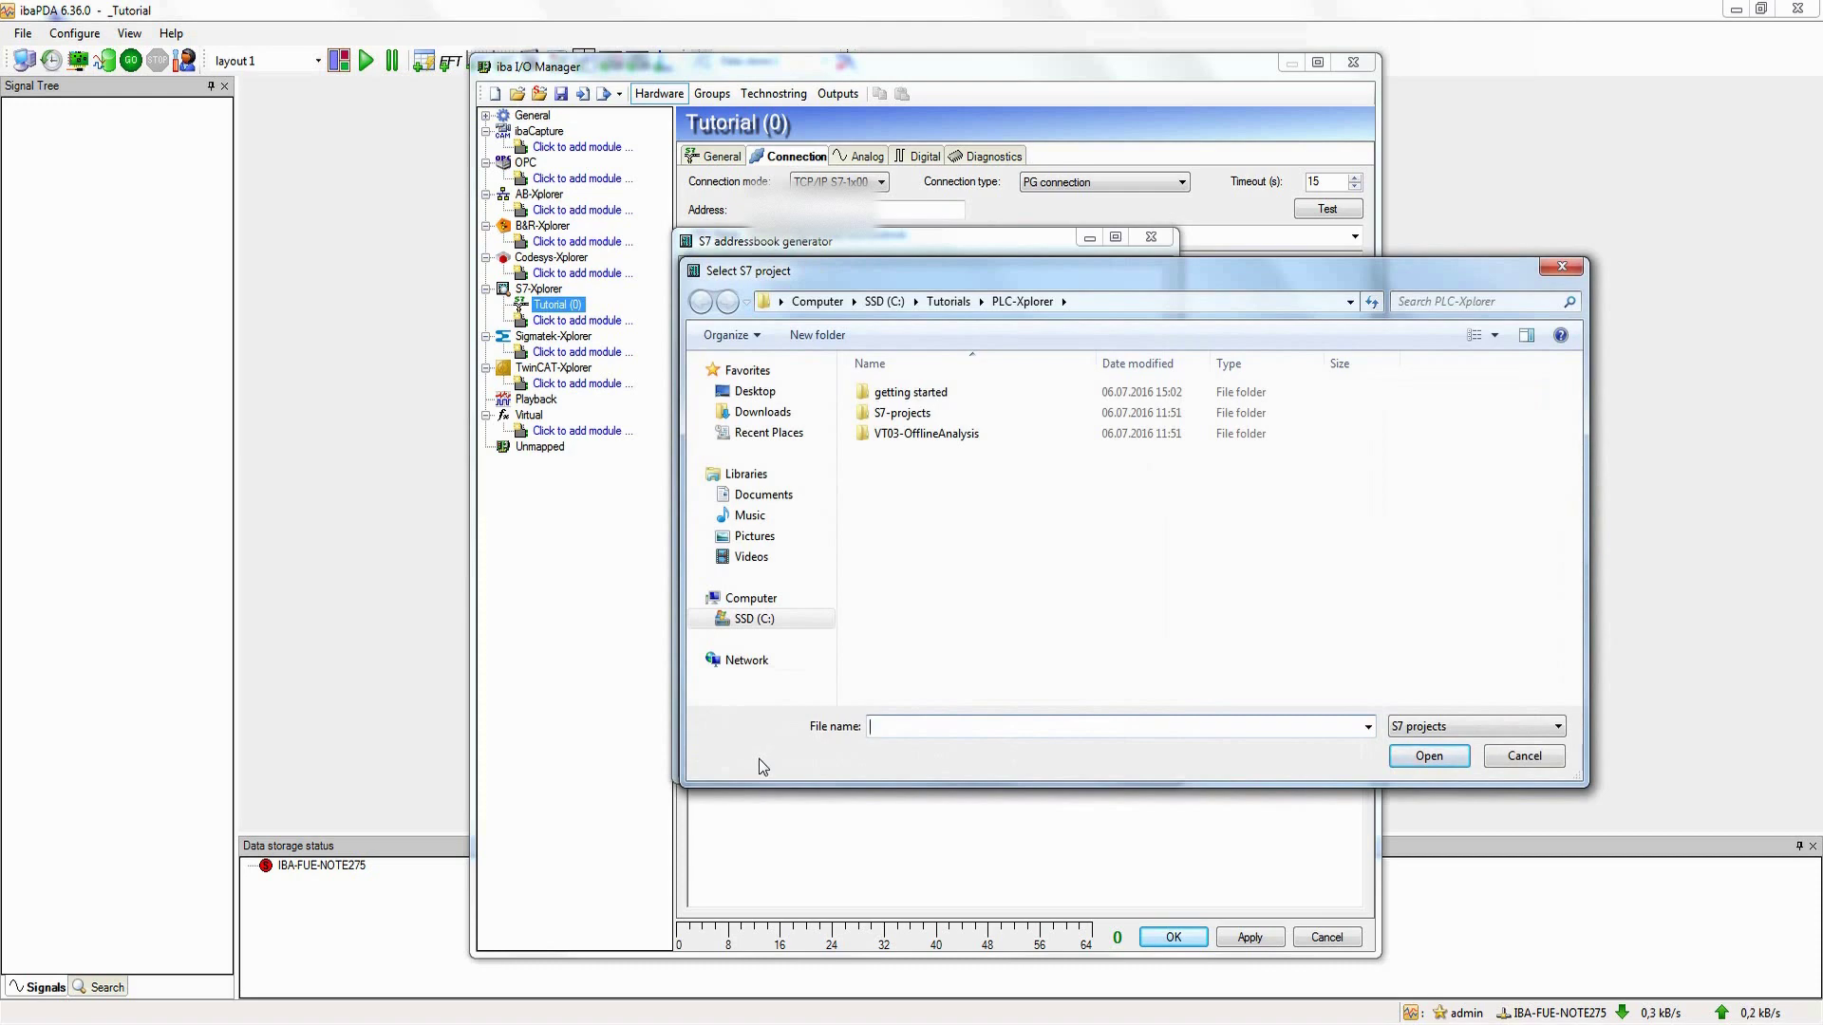
pyautogui.doubleClick(917, 415)
pyautogui.doubleClick(921, 394)
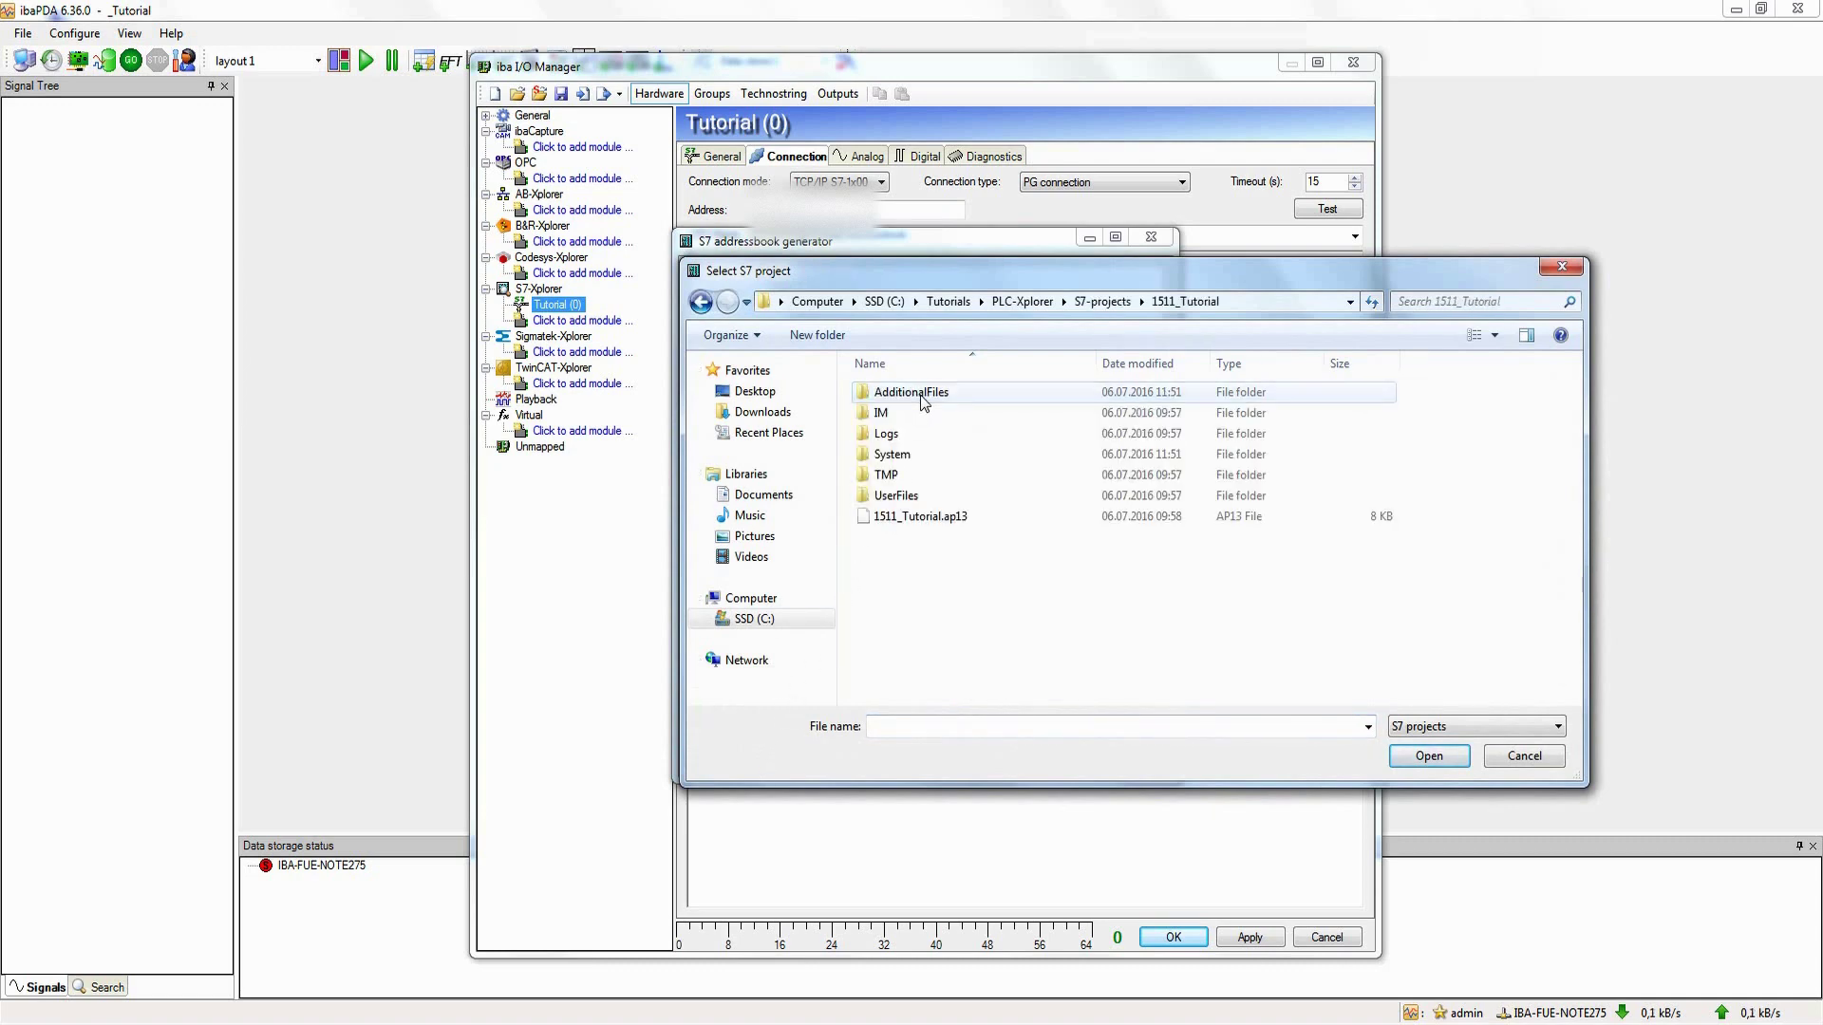
pyautogui.doubleClick(934, 518)
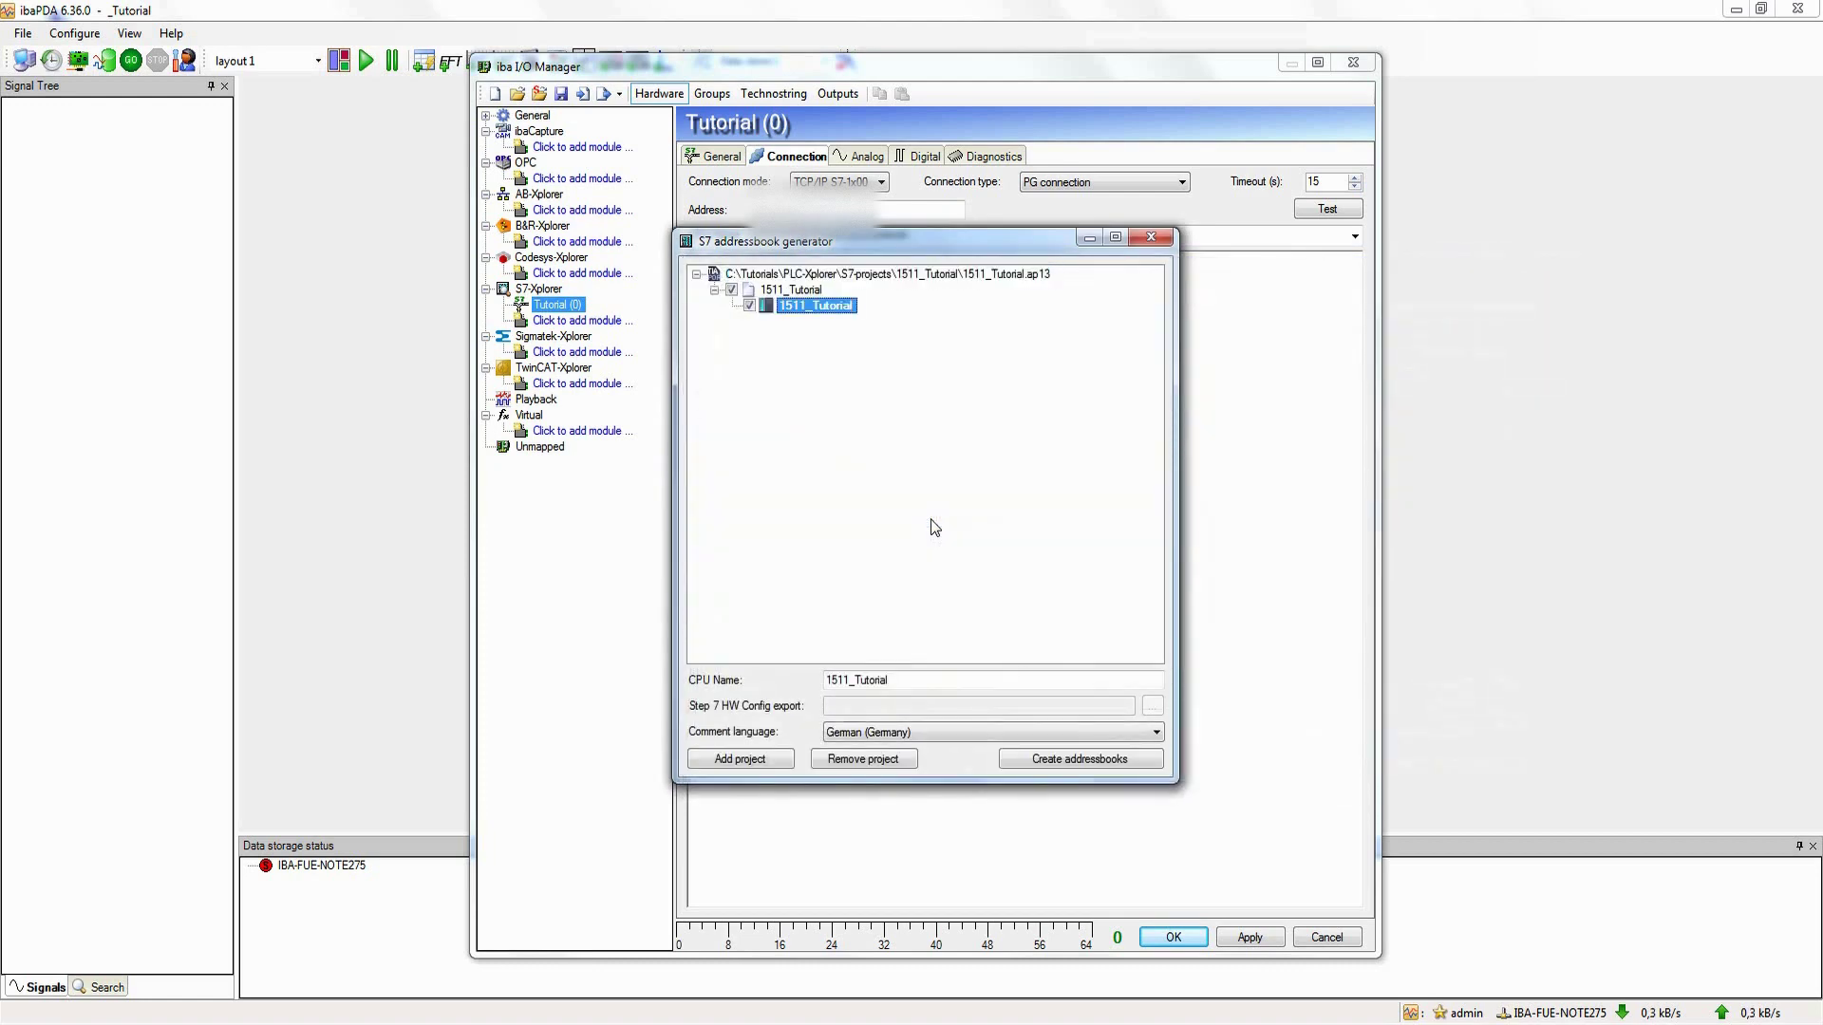
pyautogui.click(1065, 760)
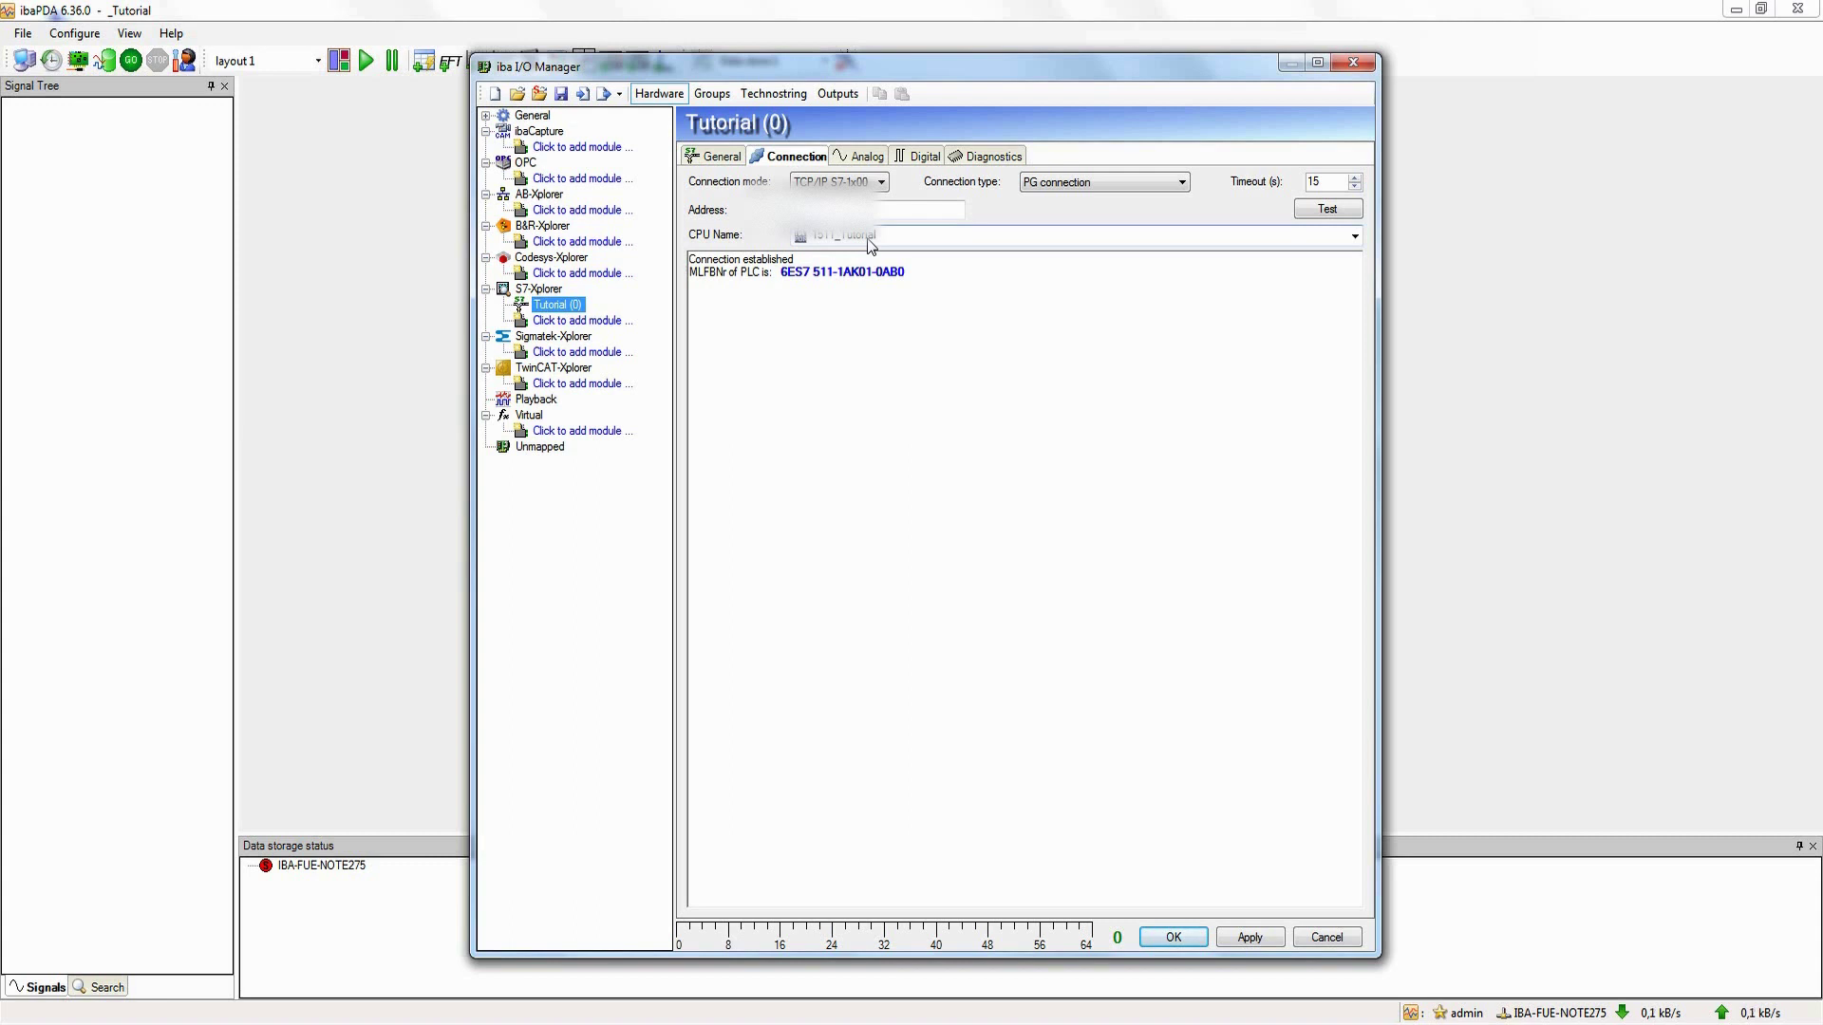
# Step: Search the S7 symbols for 'counter' and assign Demo_opt\counter_16bit to analog signal 0
pyautogui.click(866, 158)
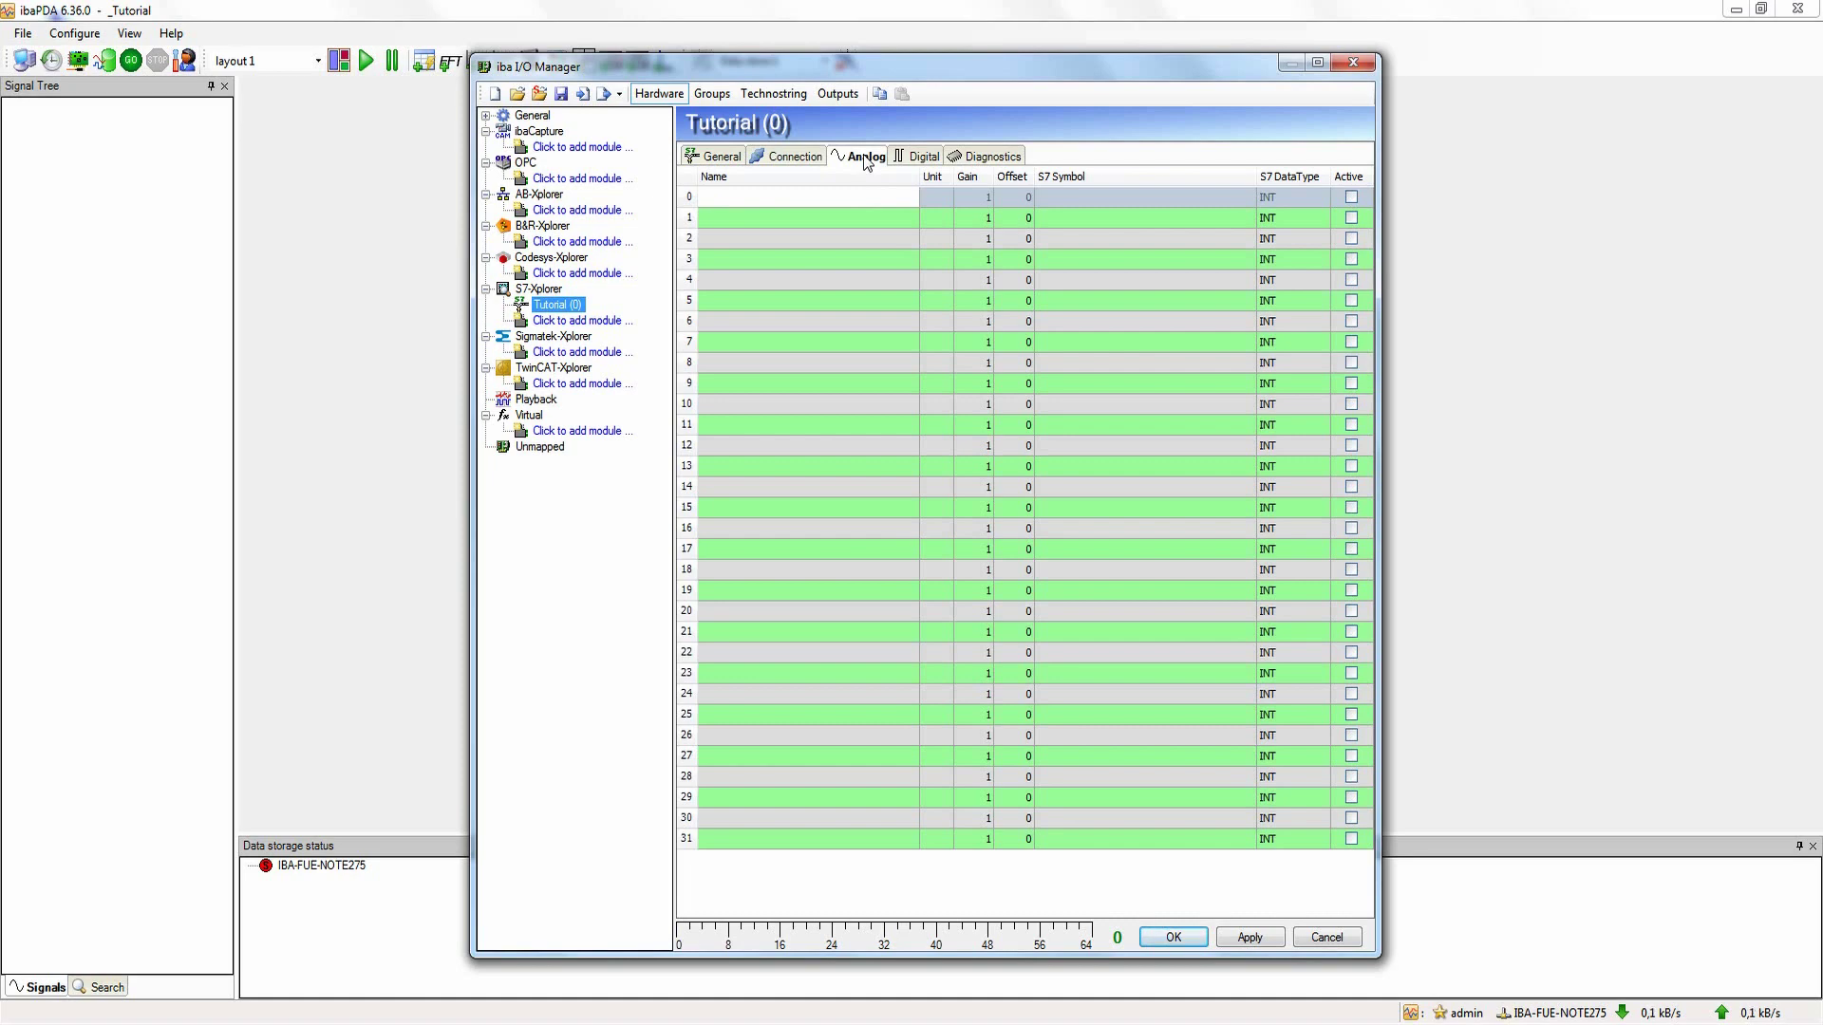
pyautogui.click(1136, 197)
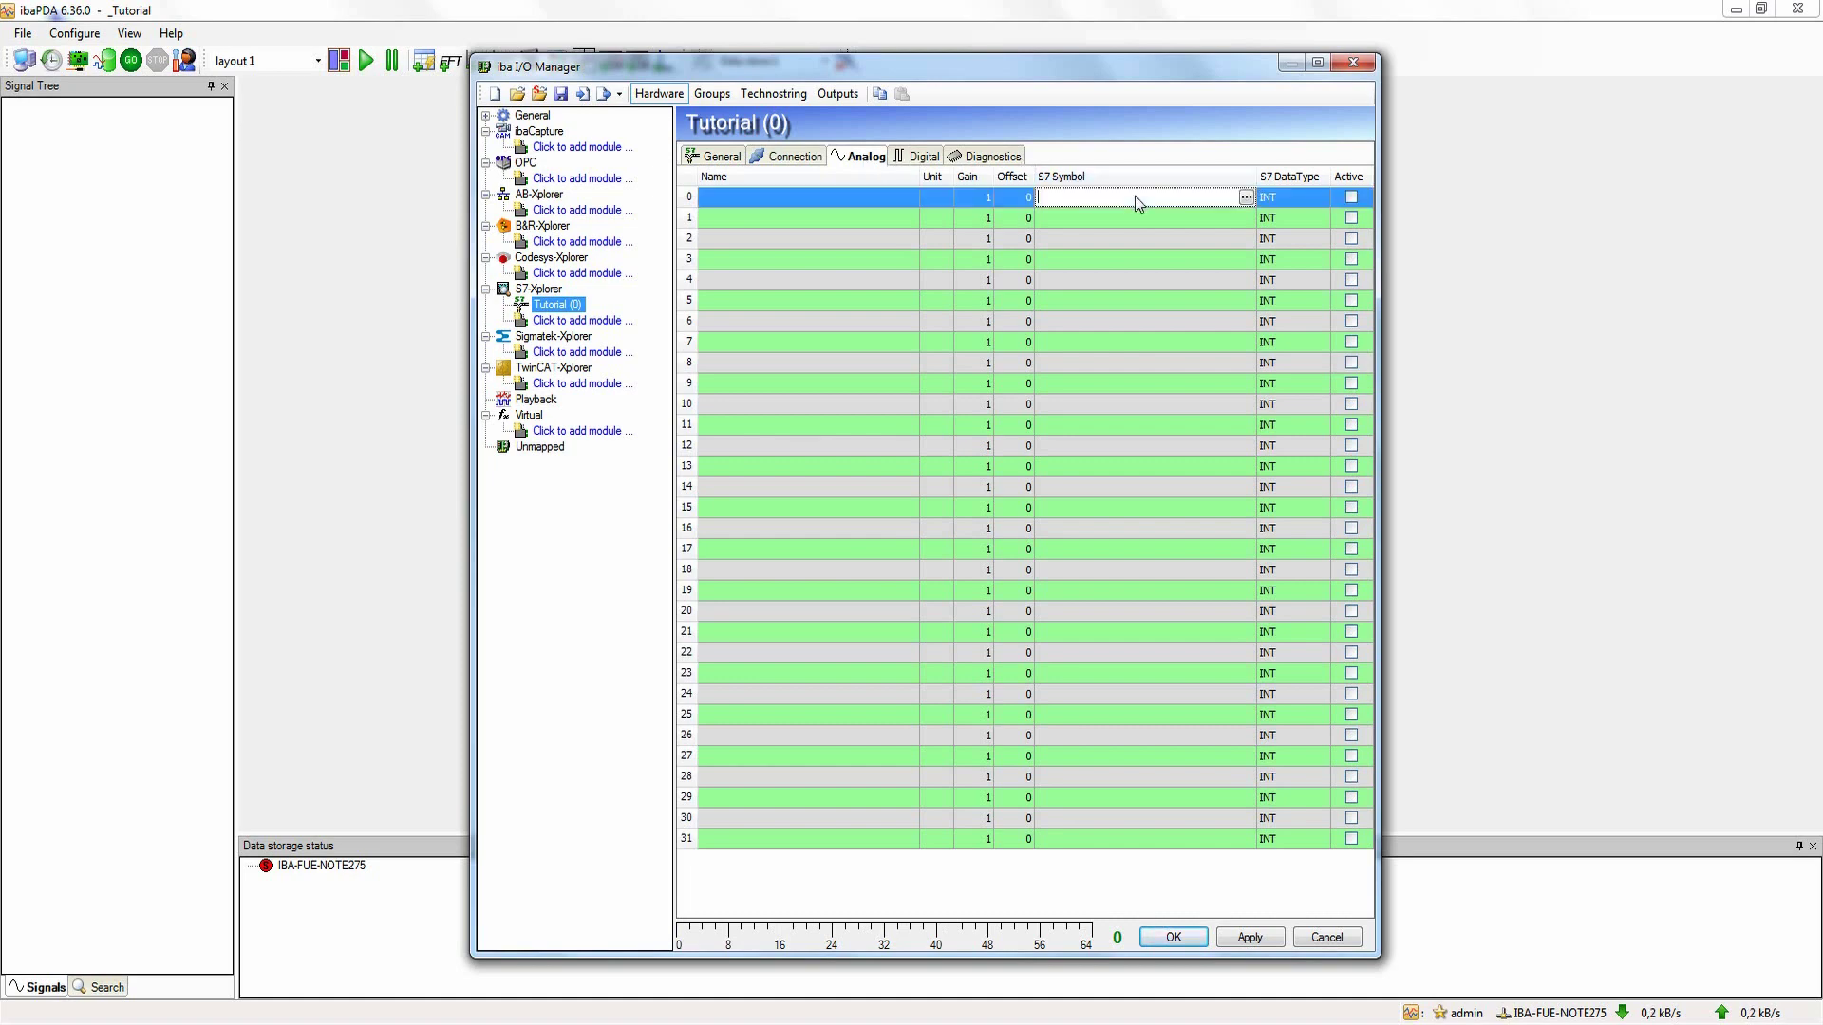
pyautogui.click(1246, 197)
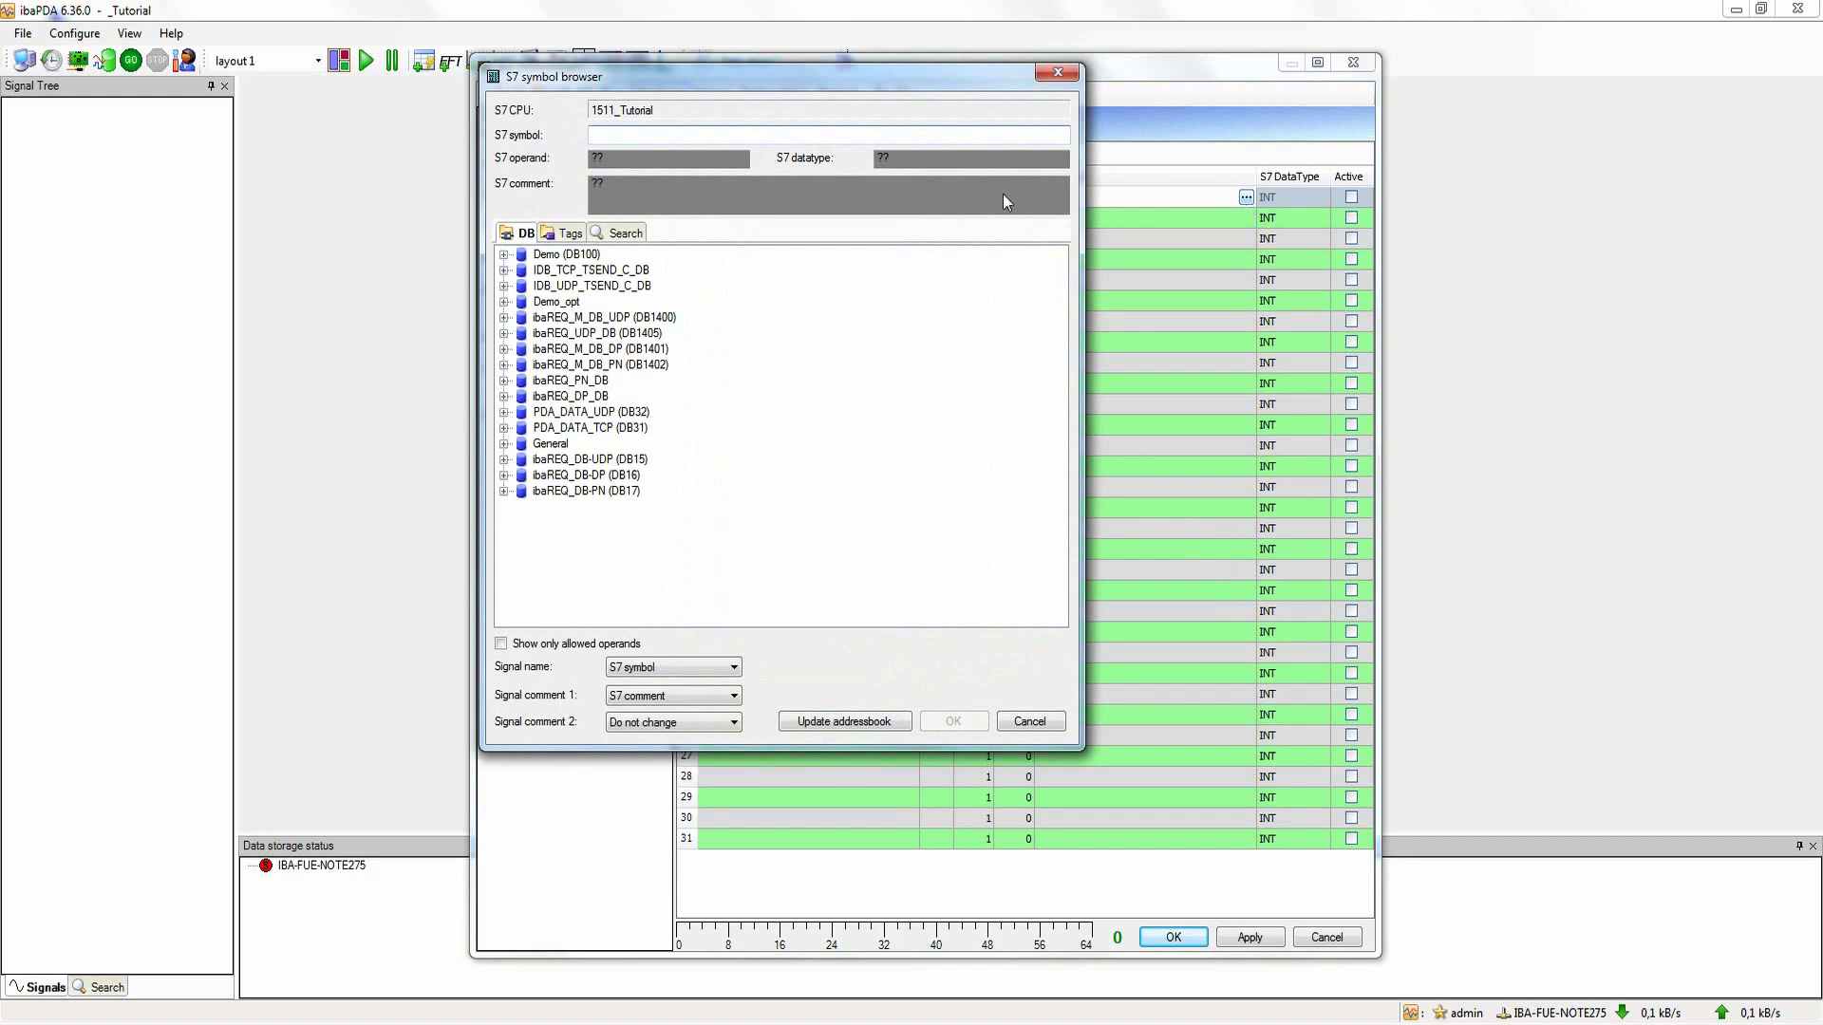
pyautogui.click(566, 238)
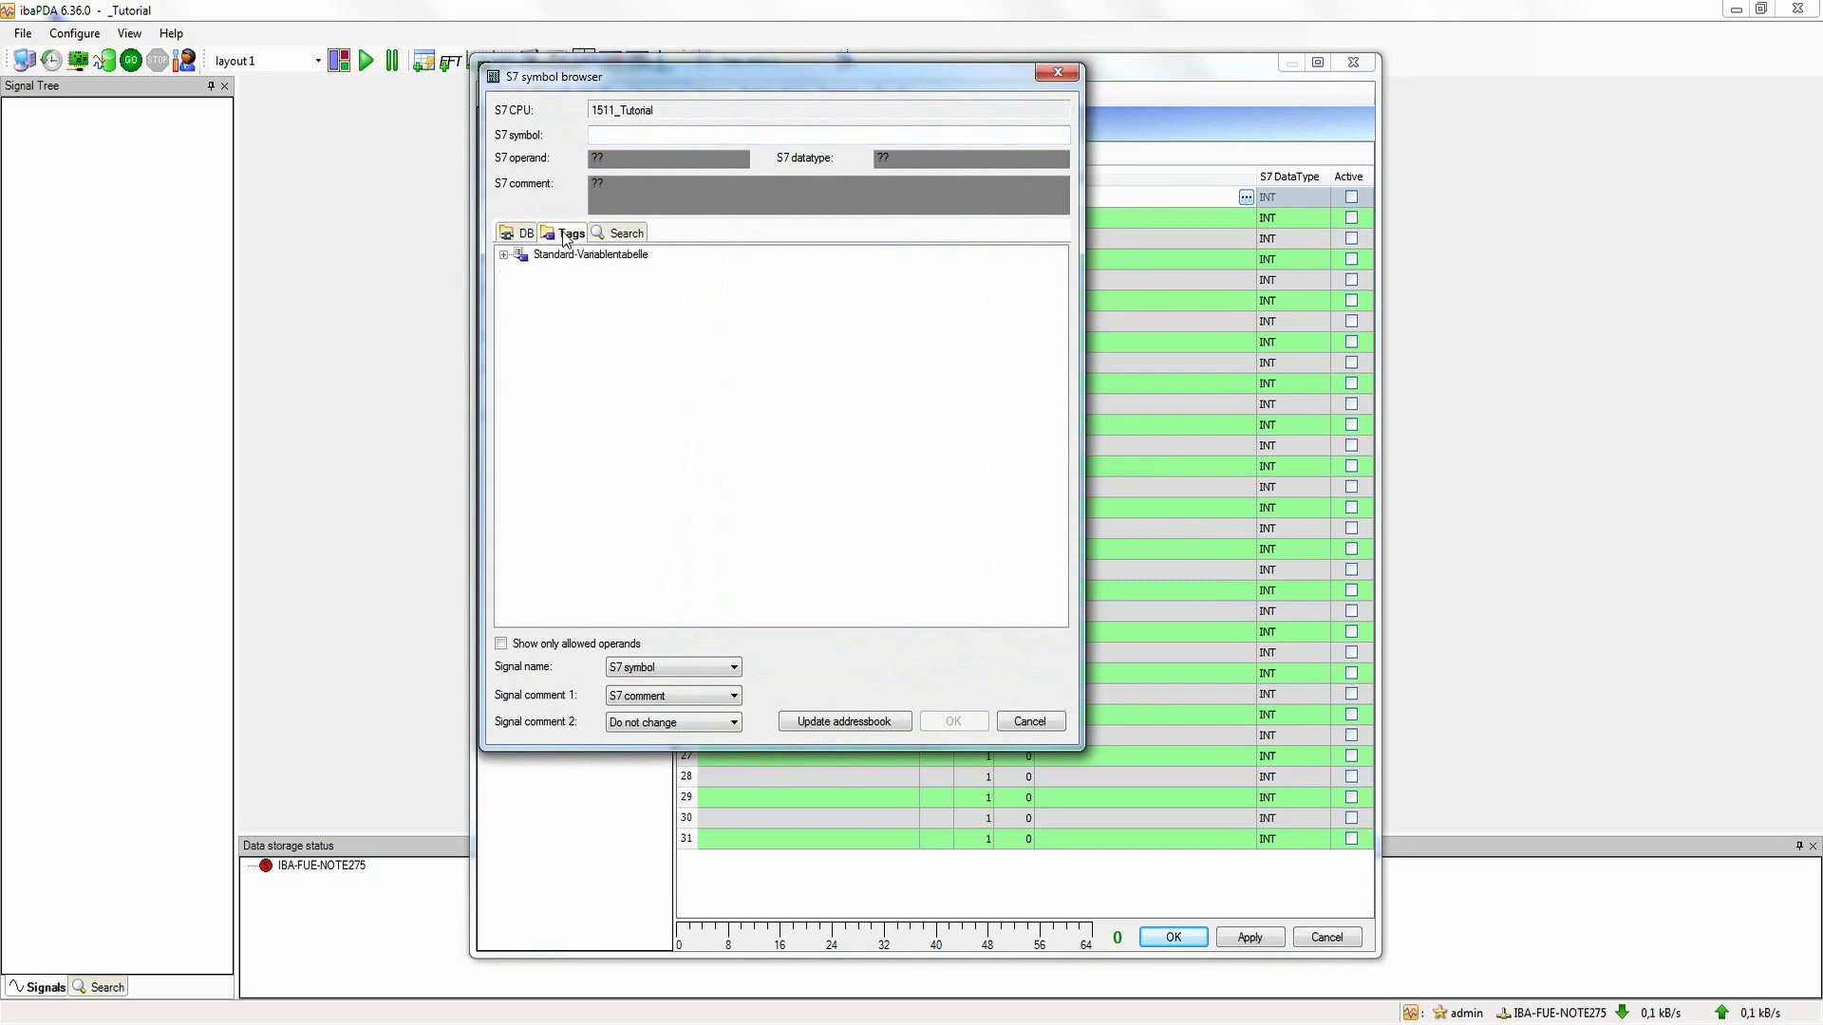
pyautogui.click(618, 238)
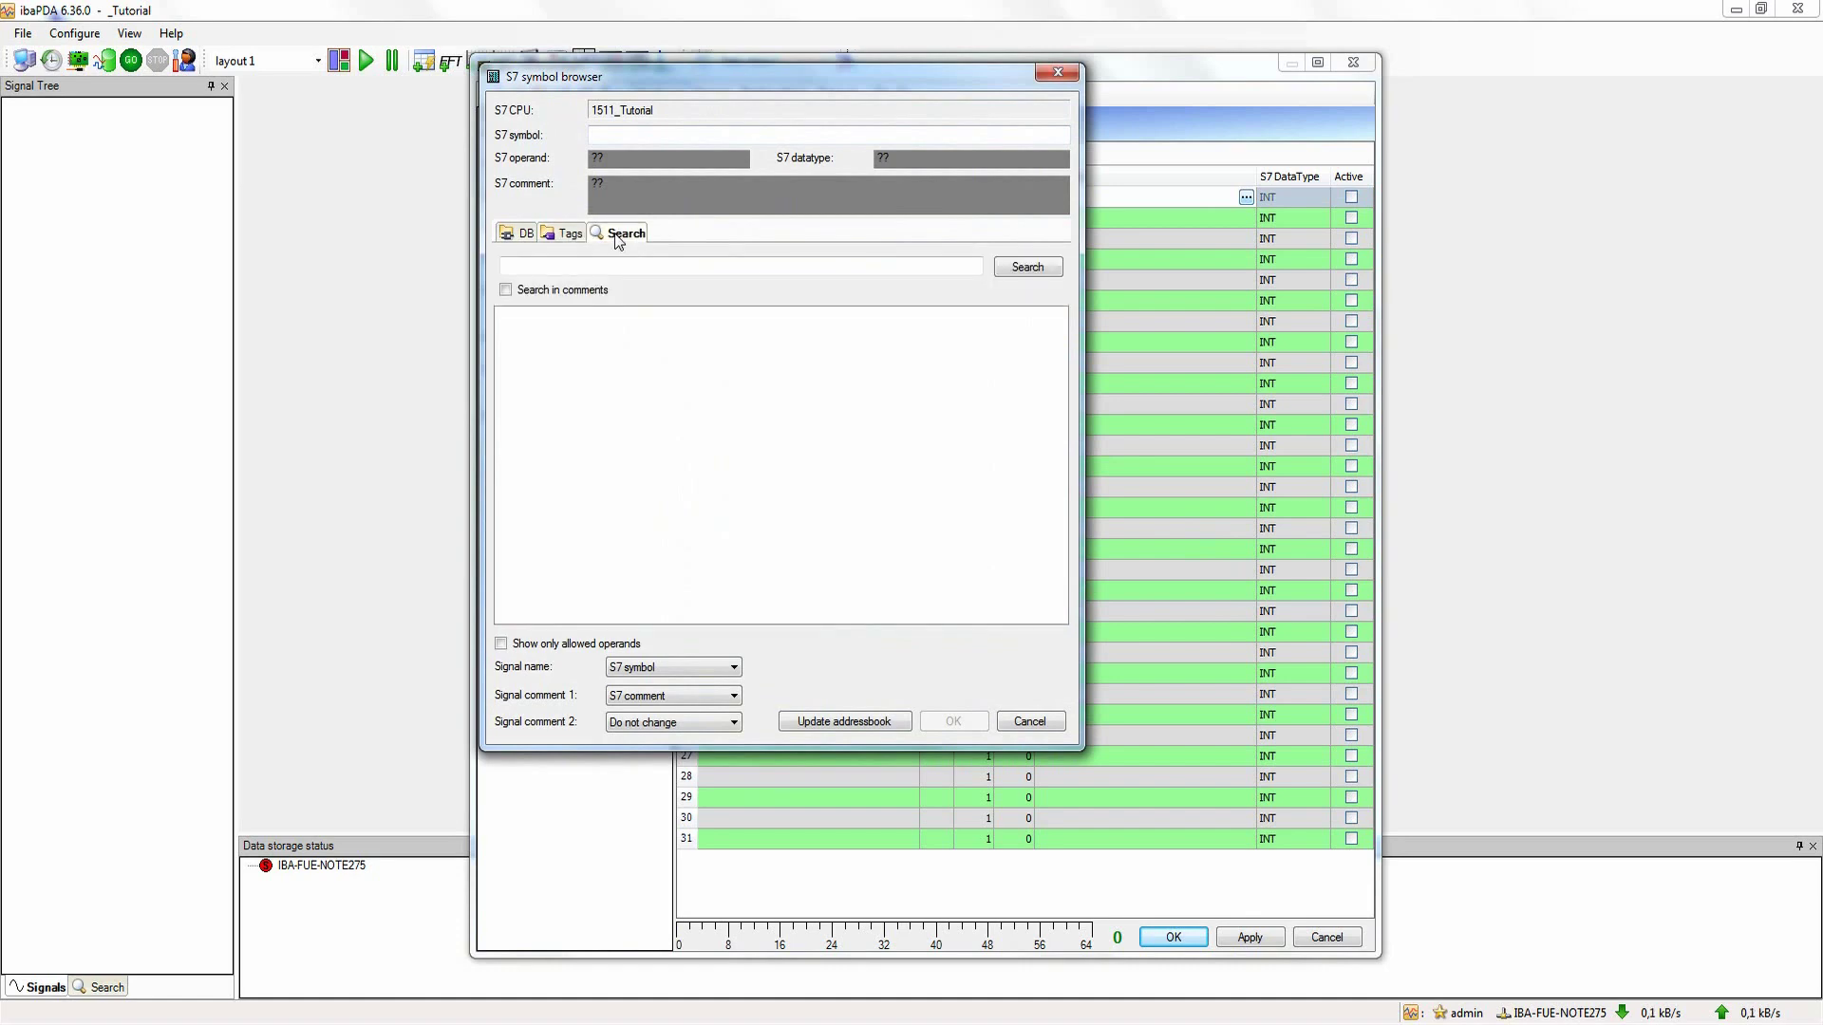
pyautogui.click(602, 266)
pyautogui.write('count')
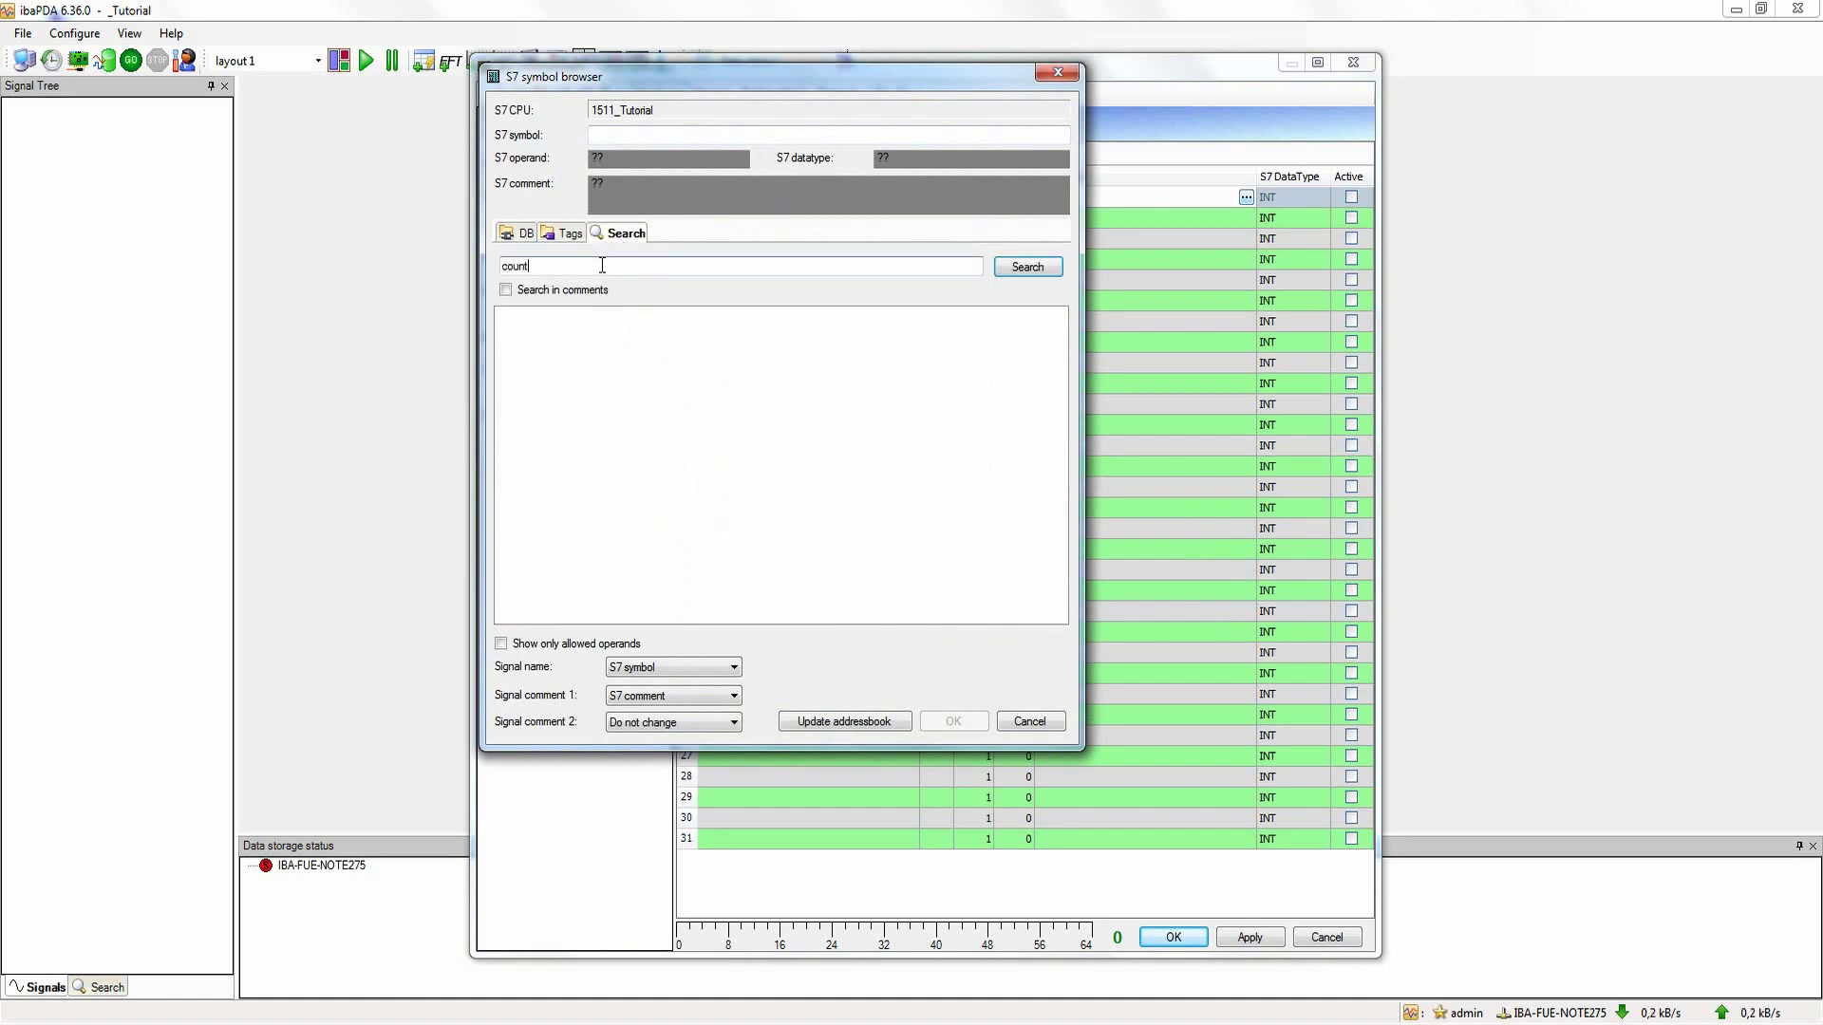
pyautogui.write('er')
pyautogui.press('Return')
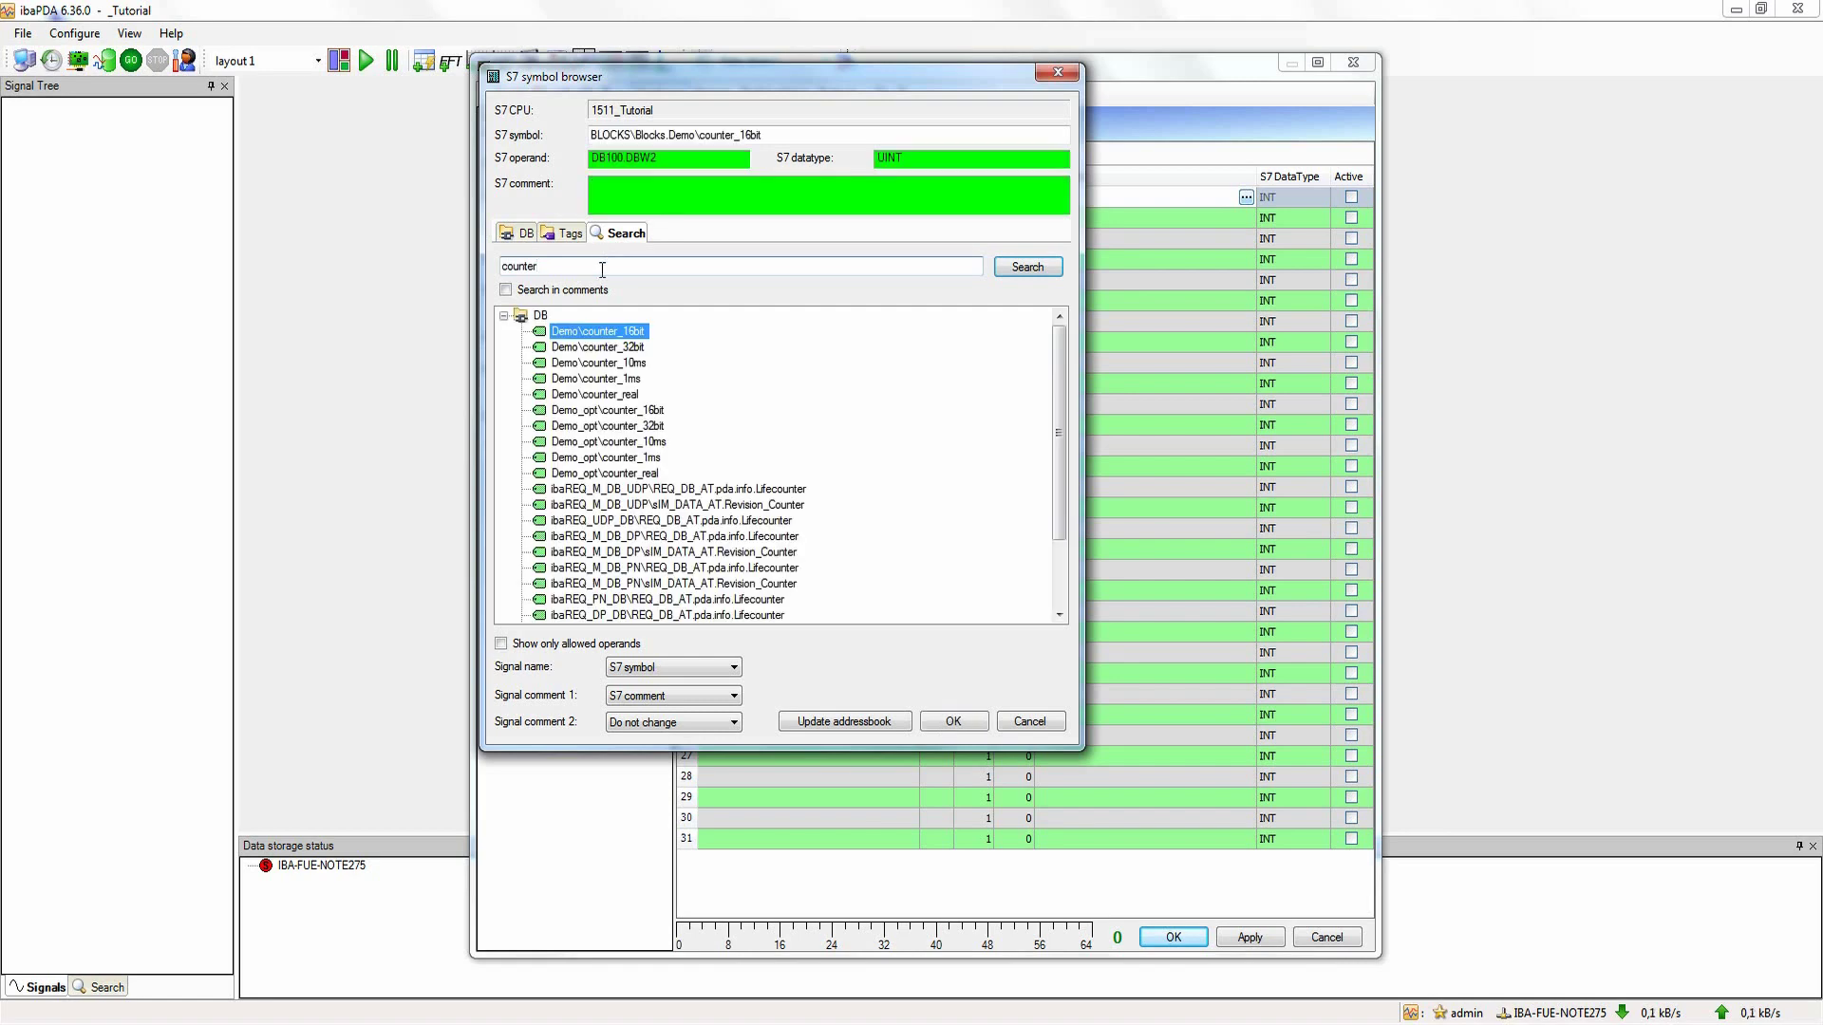
pyautogui.click(619, 410)
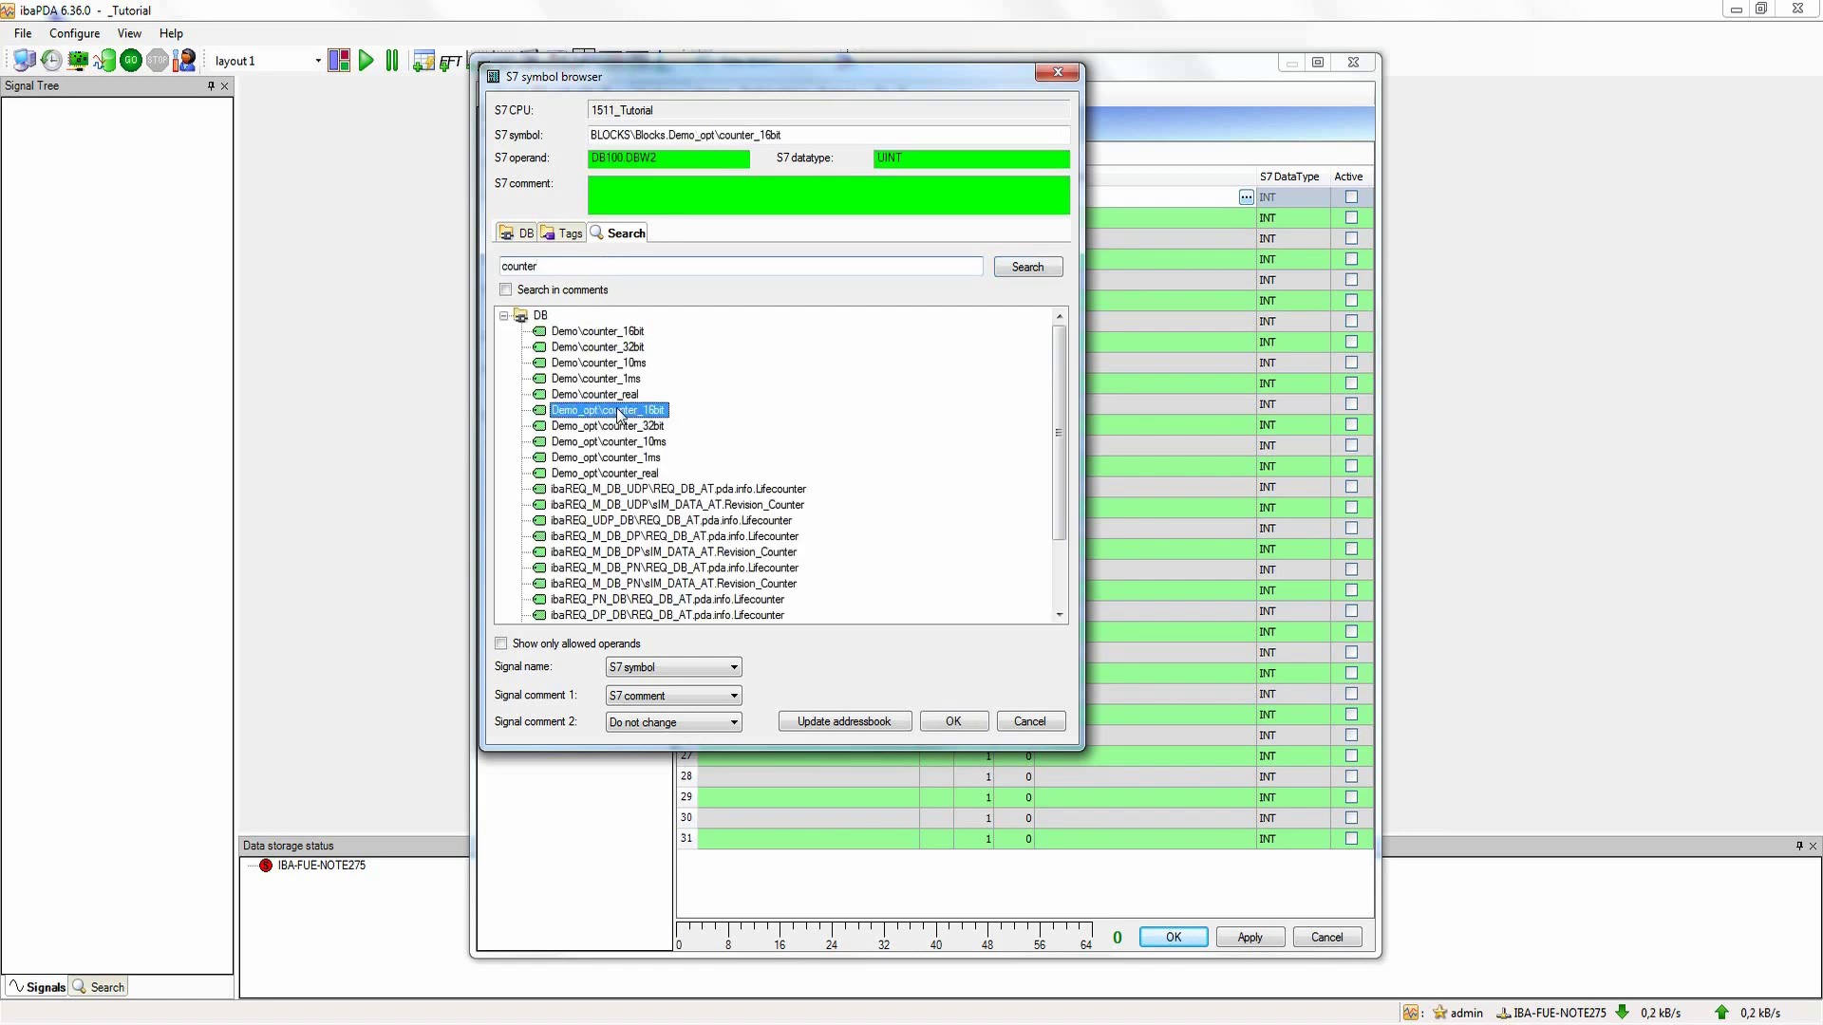
pyautogui.click(946, 722)
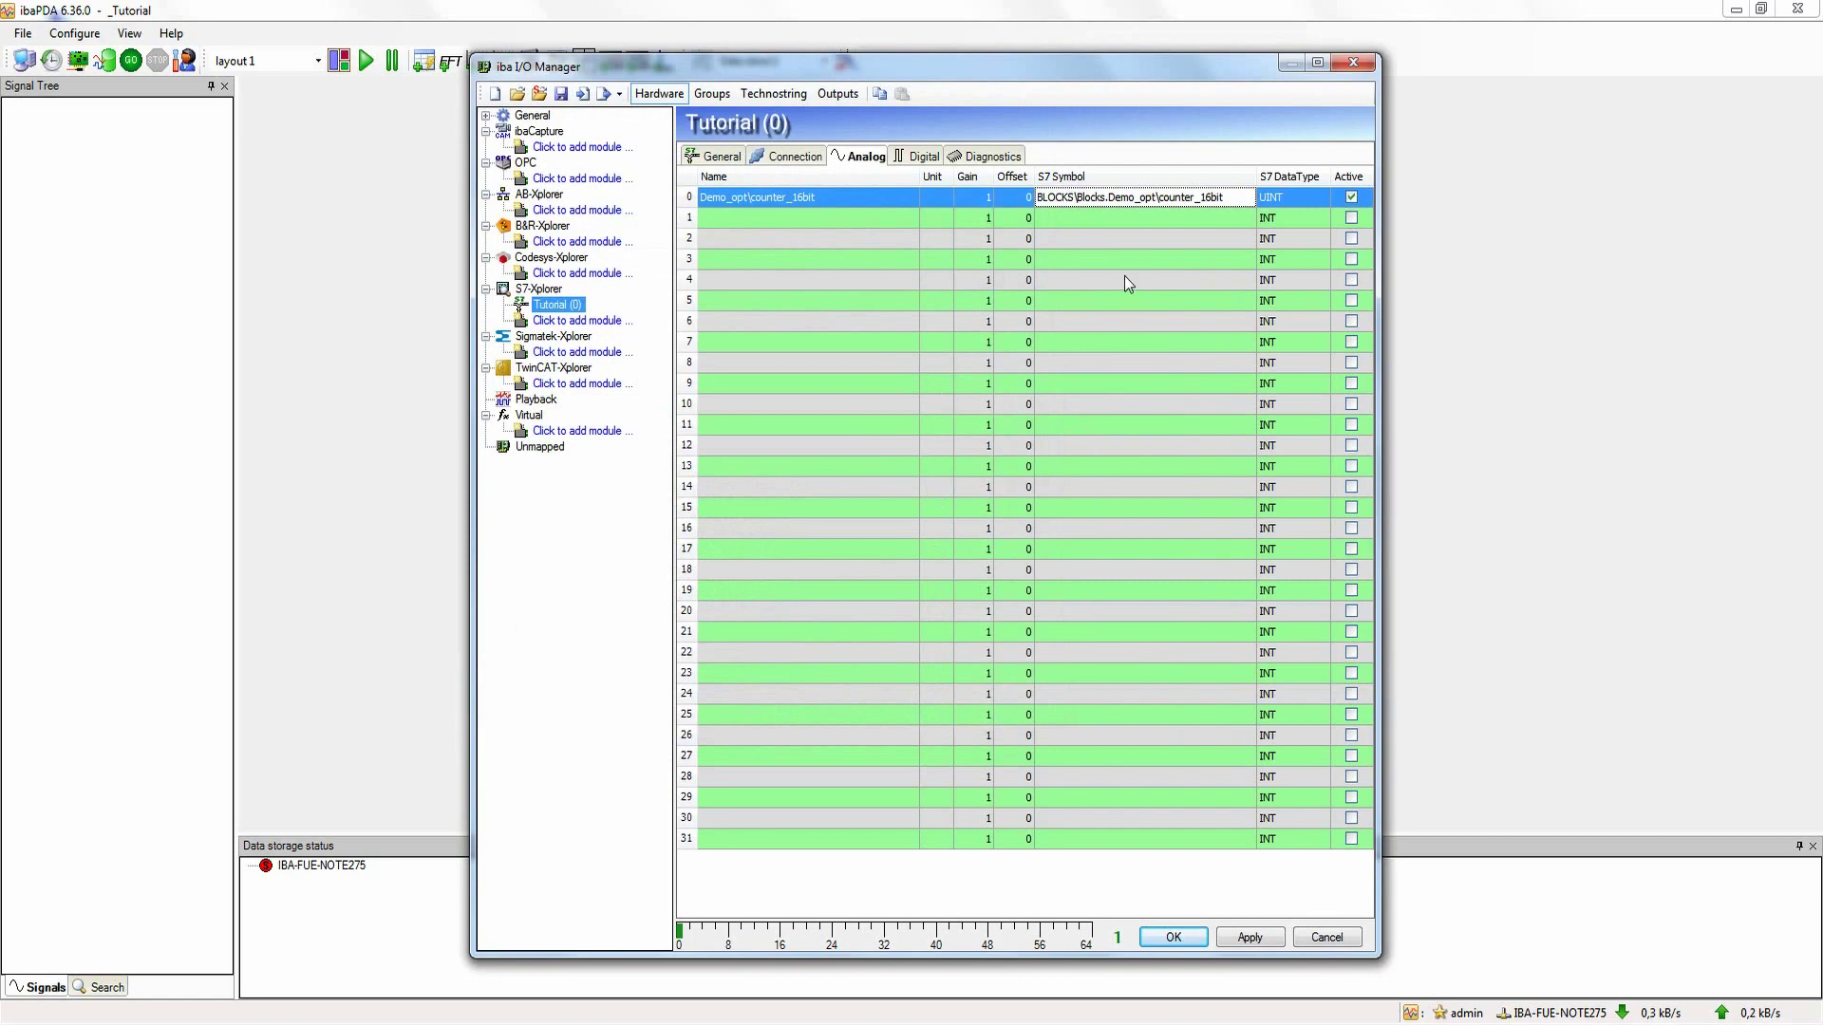
# Step: Search the S7 symbols for 'sinus' and assign Demo_opt\sinus to analog signal 1
pyautogui.click(1226, 218)
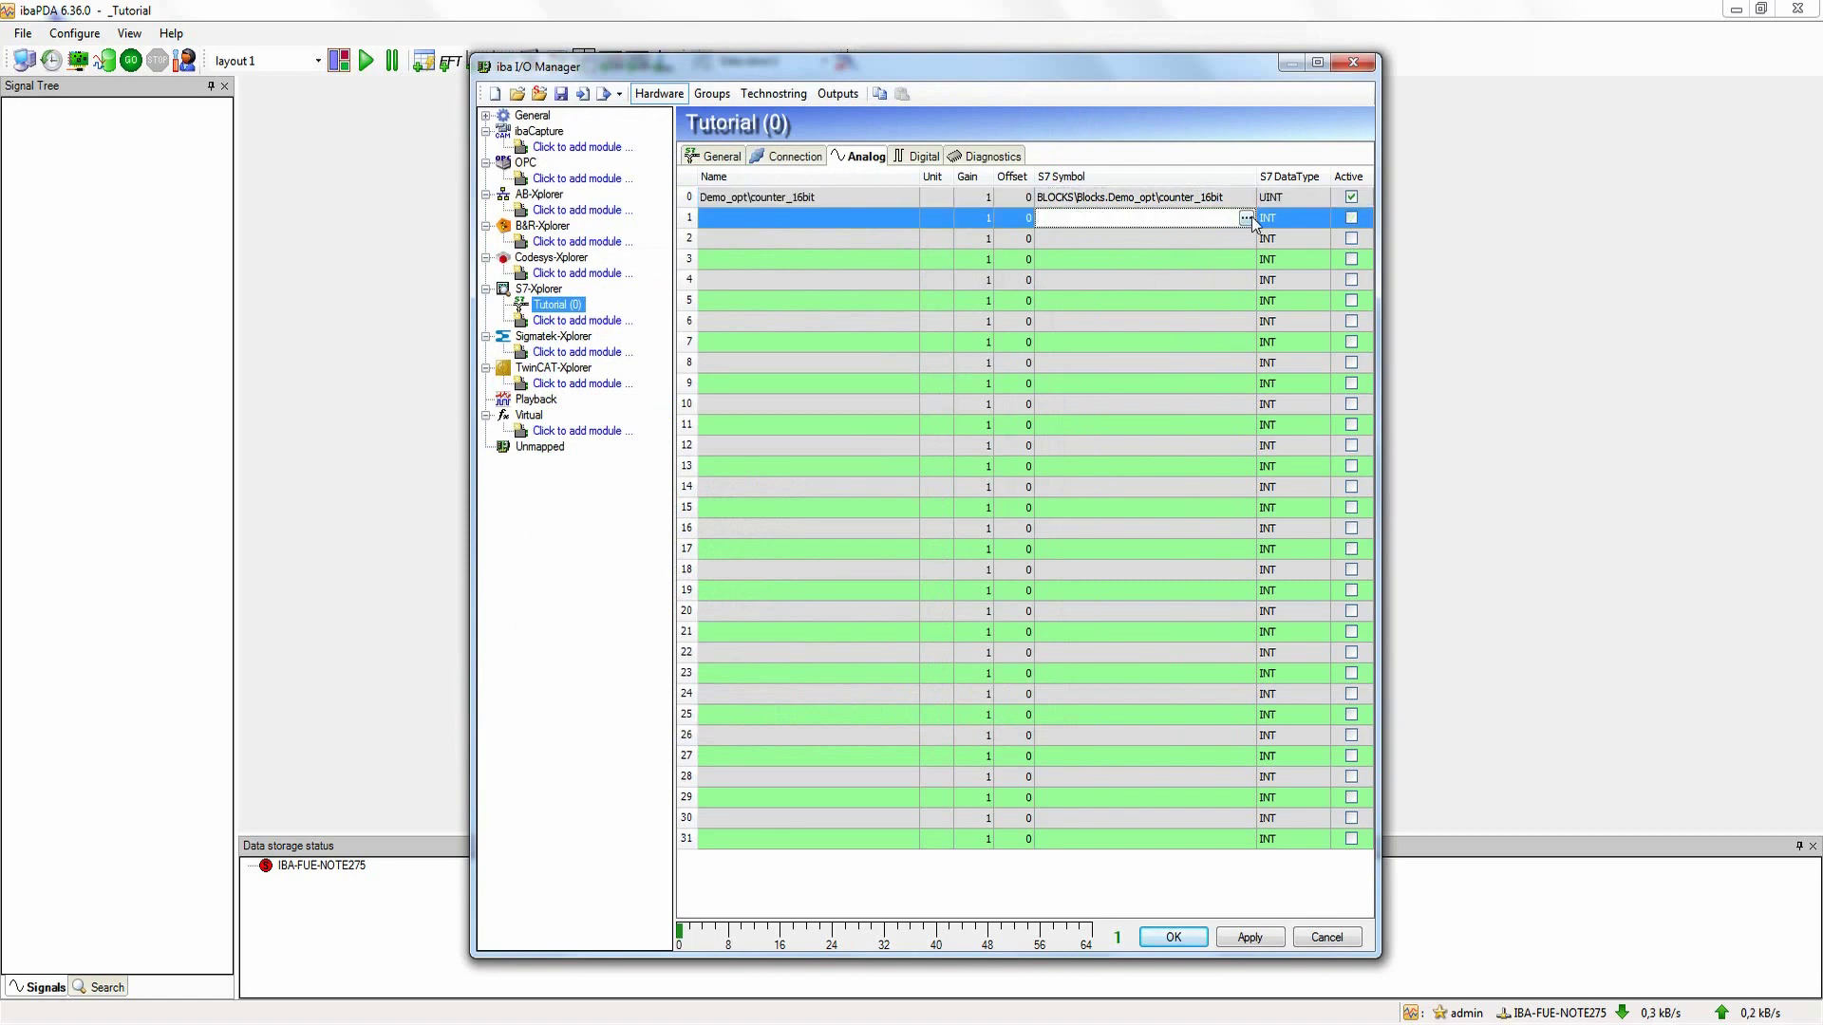
pyautogui.click(1245, 217)
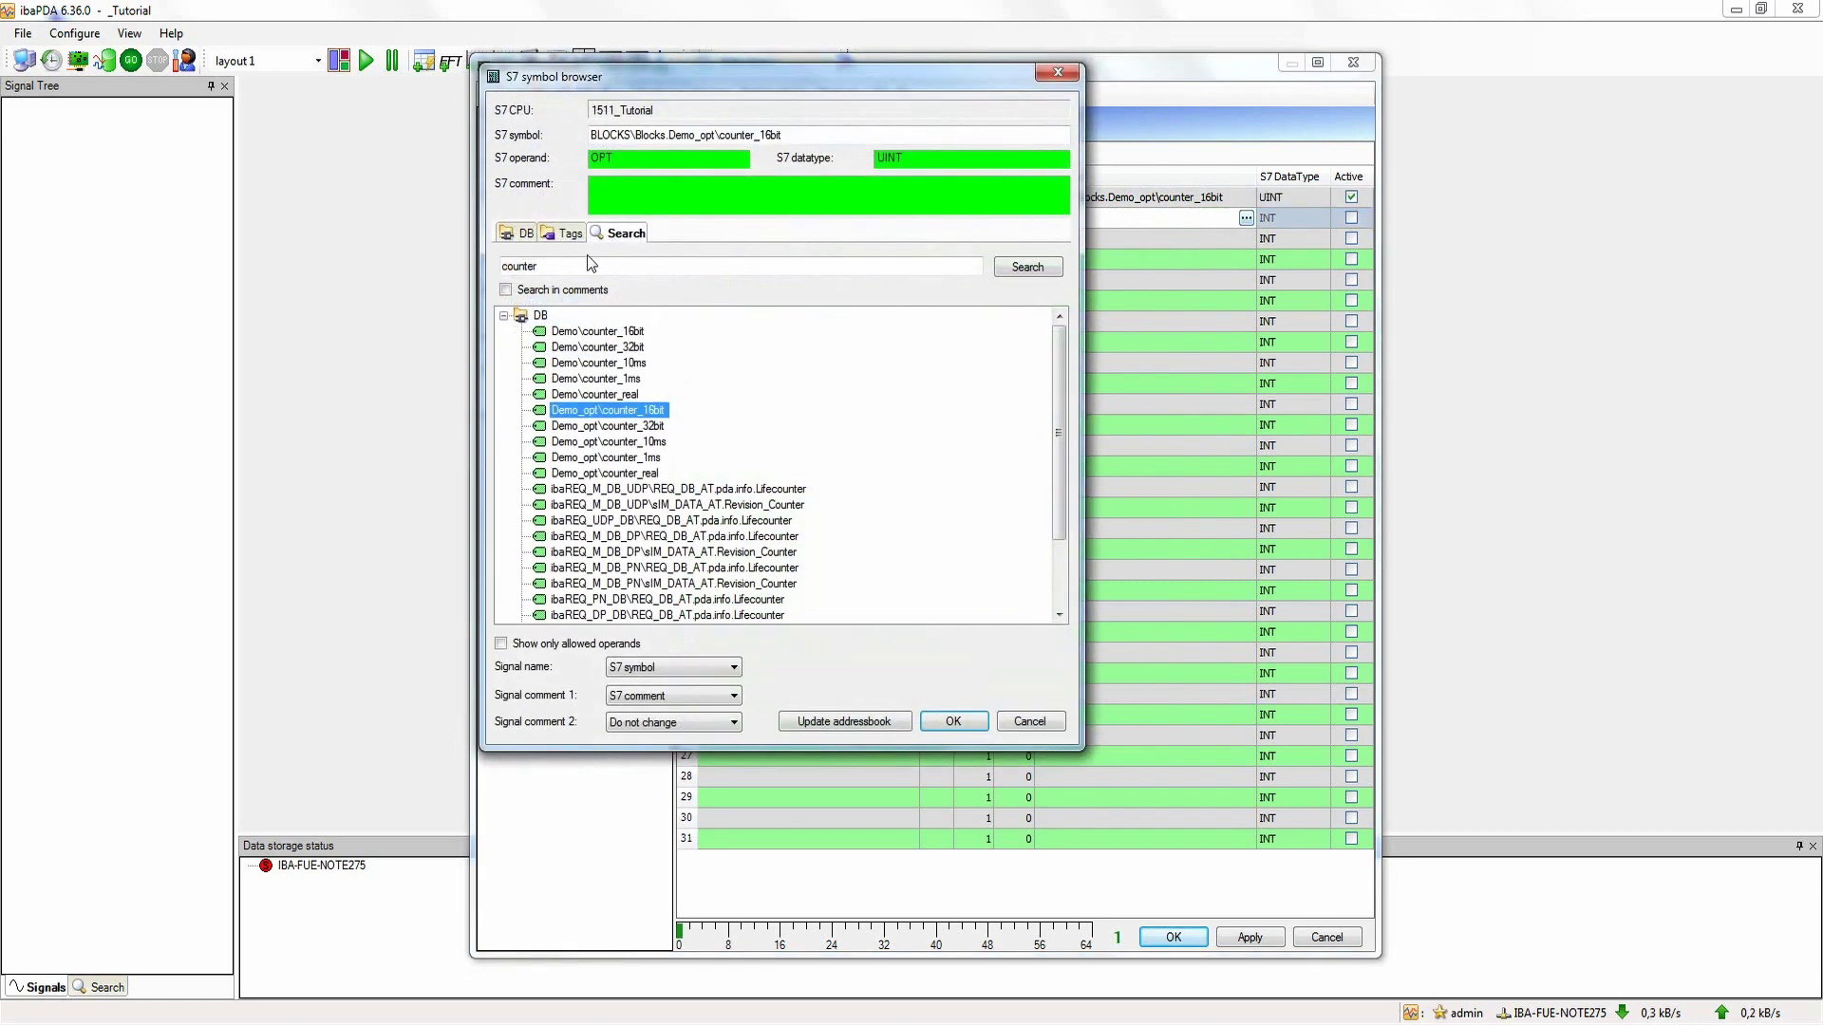
pyautogui.doubleClick(542, 264)
pyautogui.write('sinus')
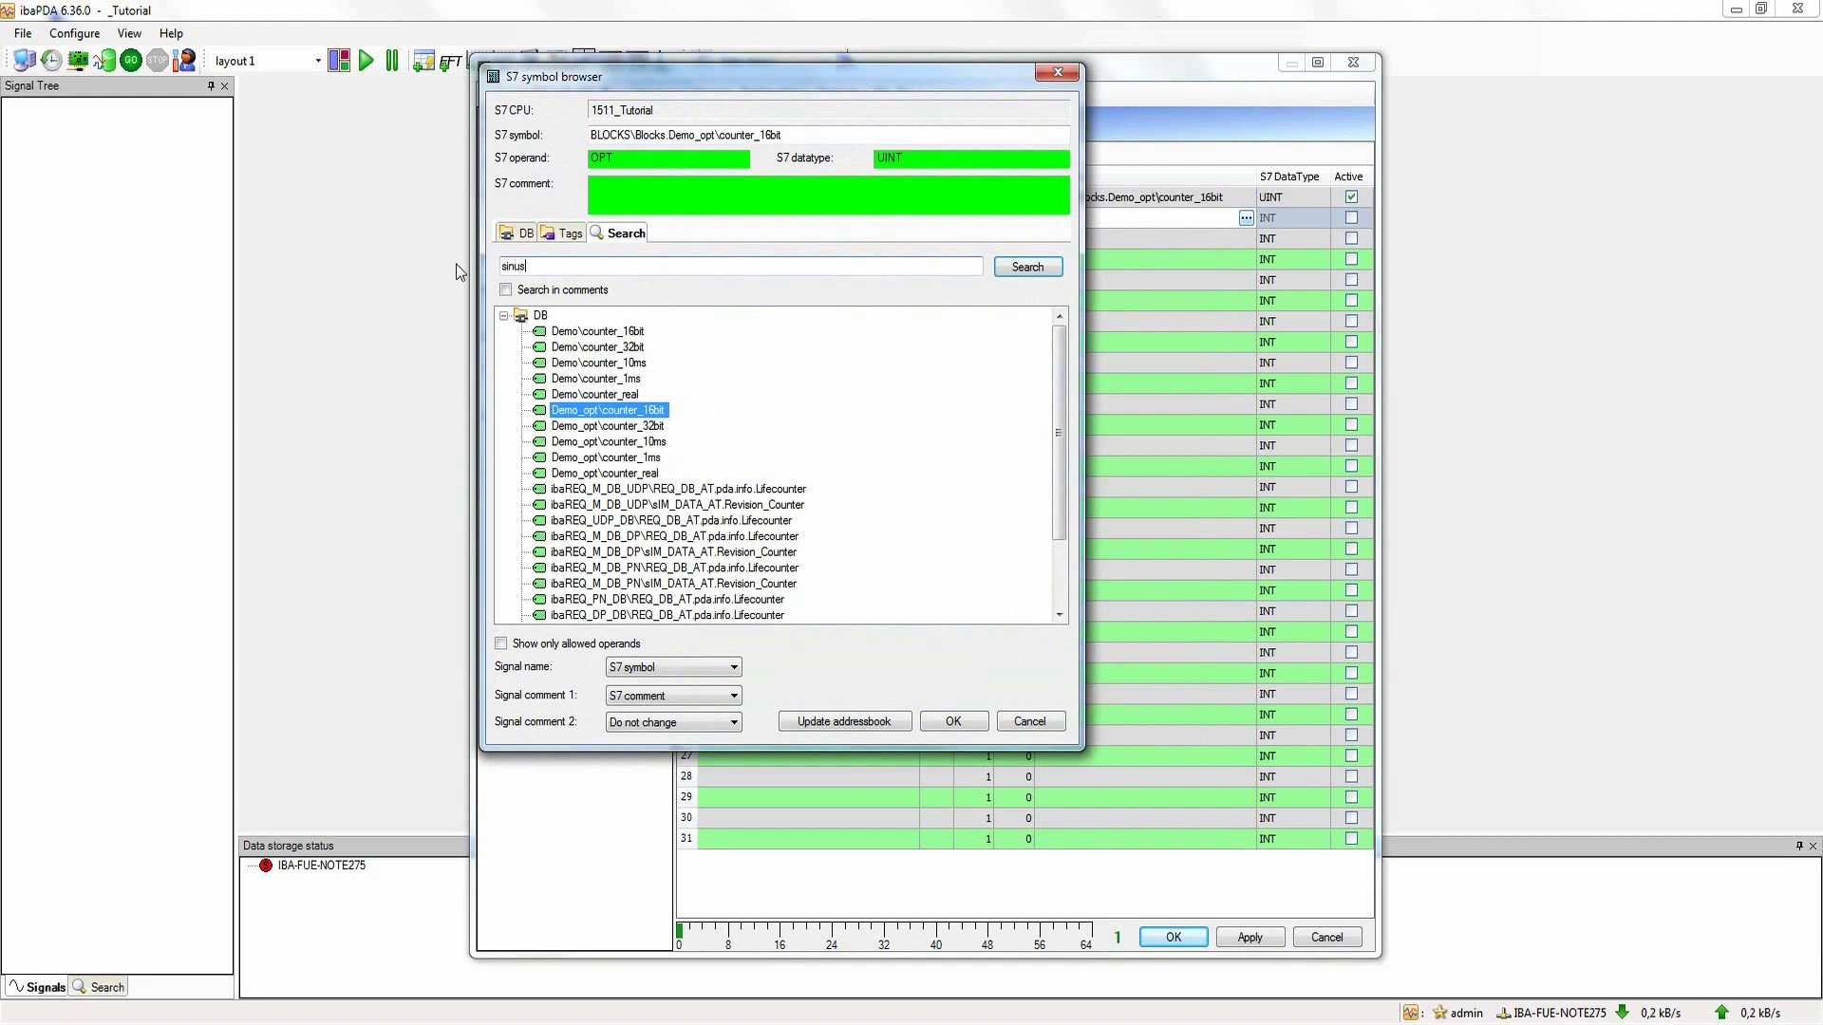
pyautogui.press('Return')
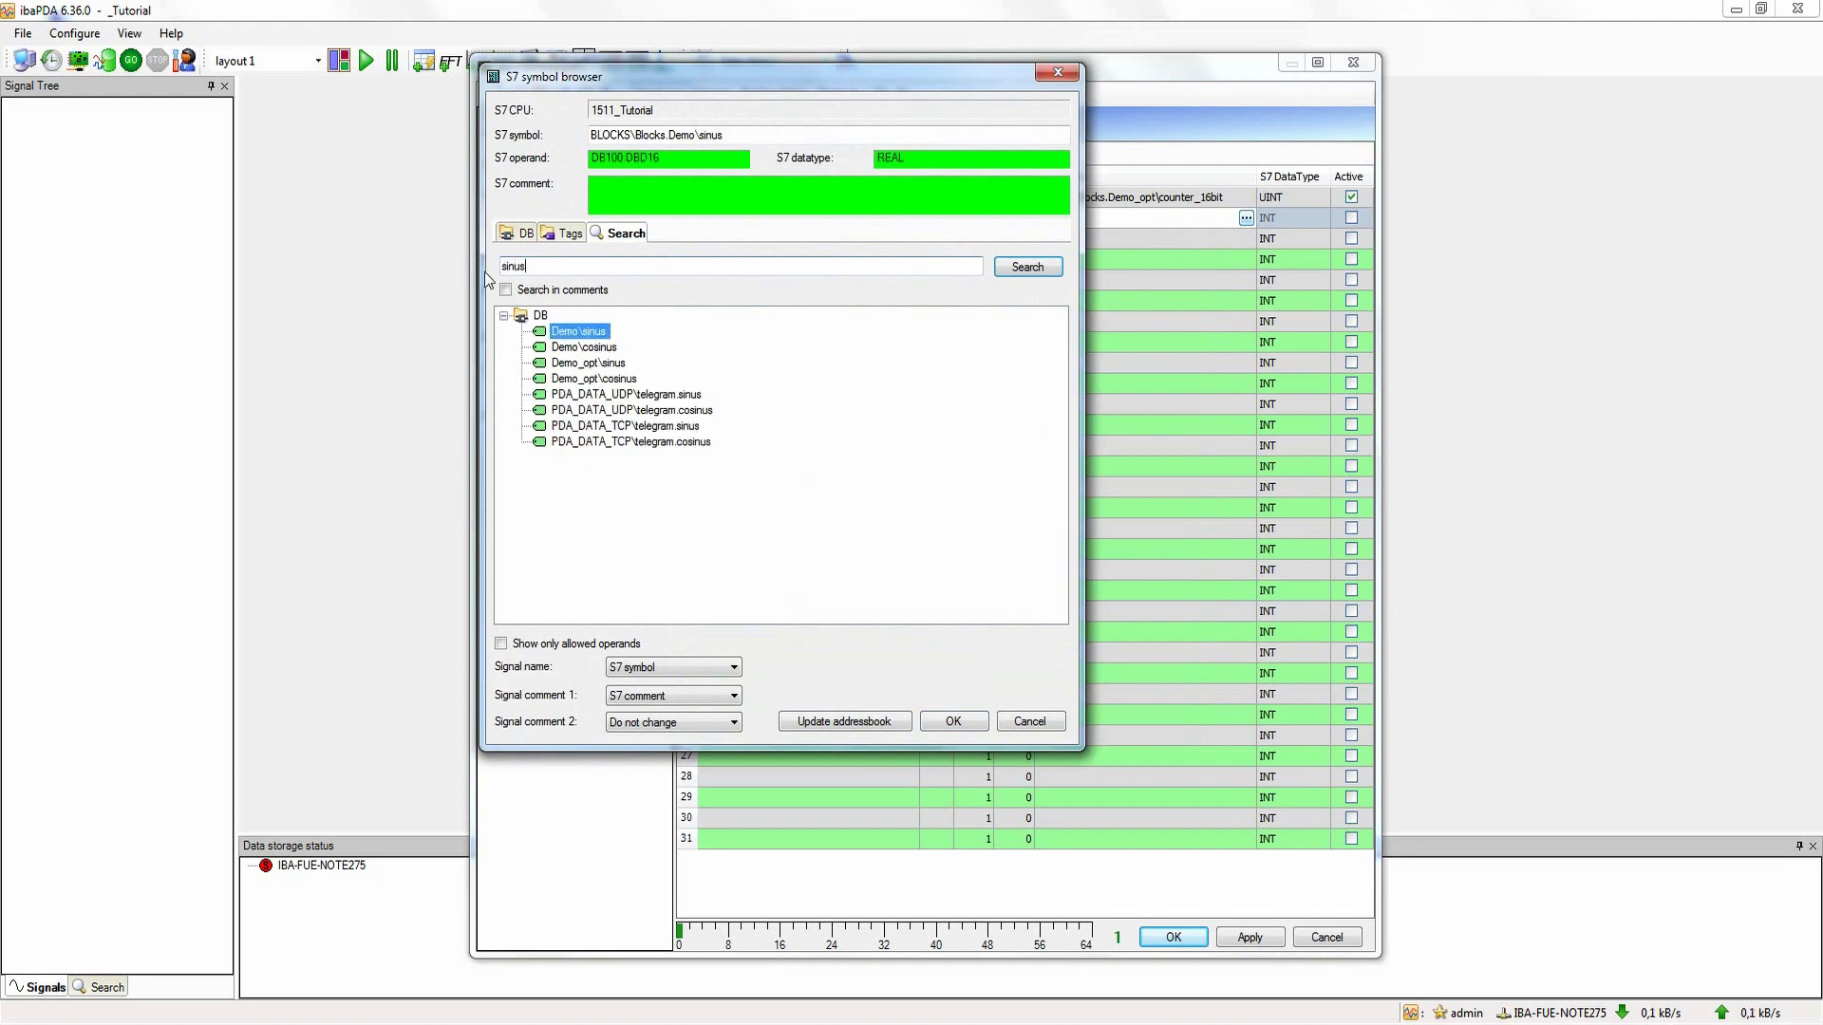
pyautogui.click(594, 364)
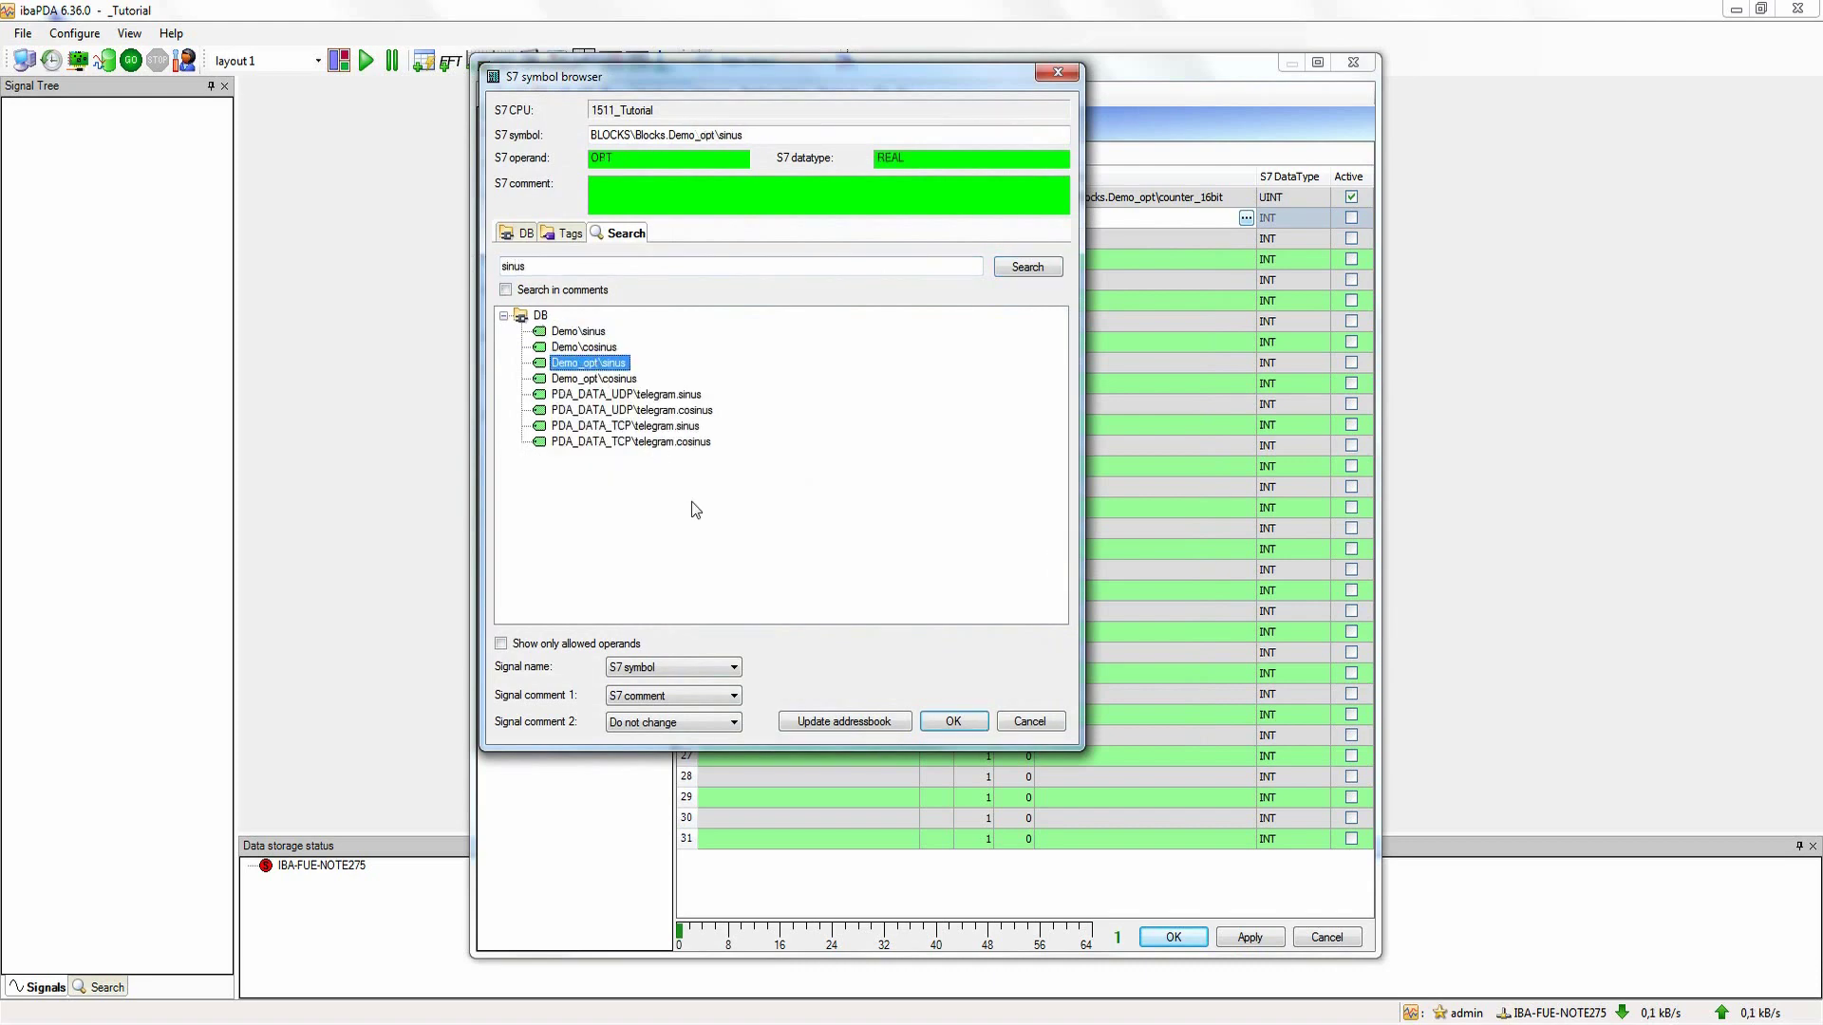
pyautogui.click(976, 725)
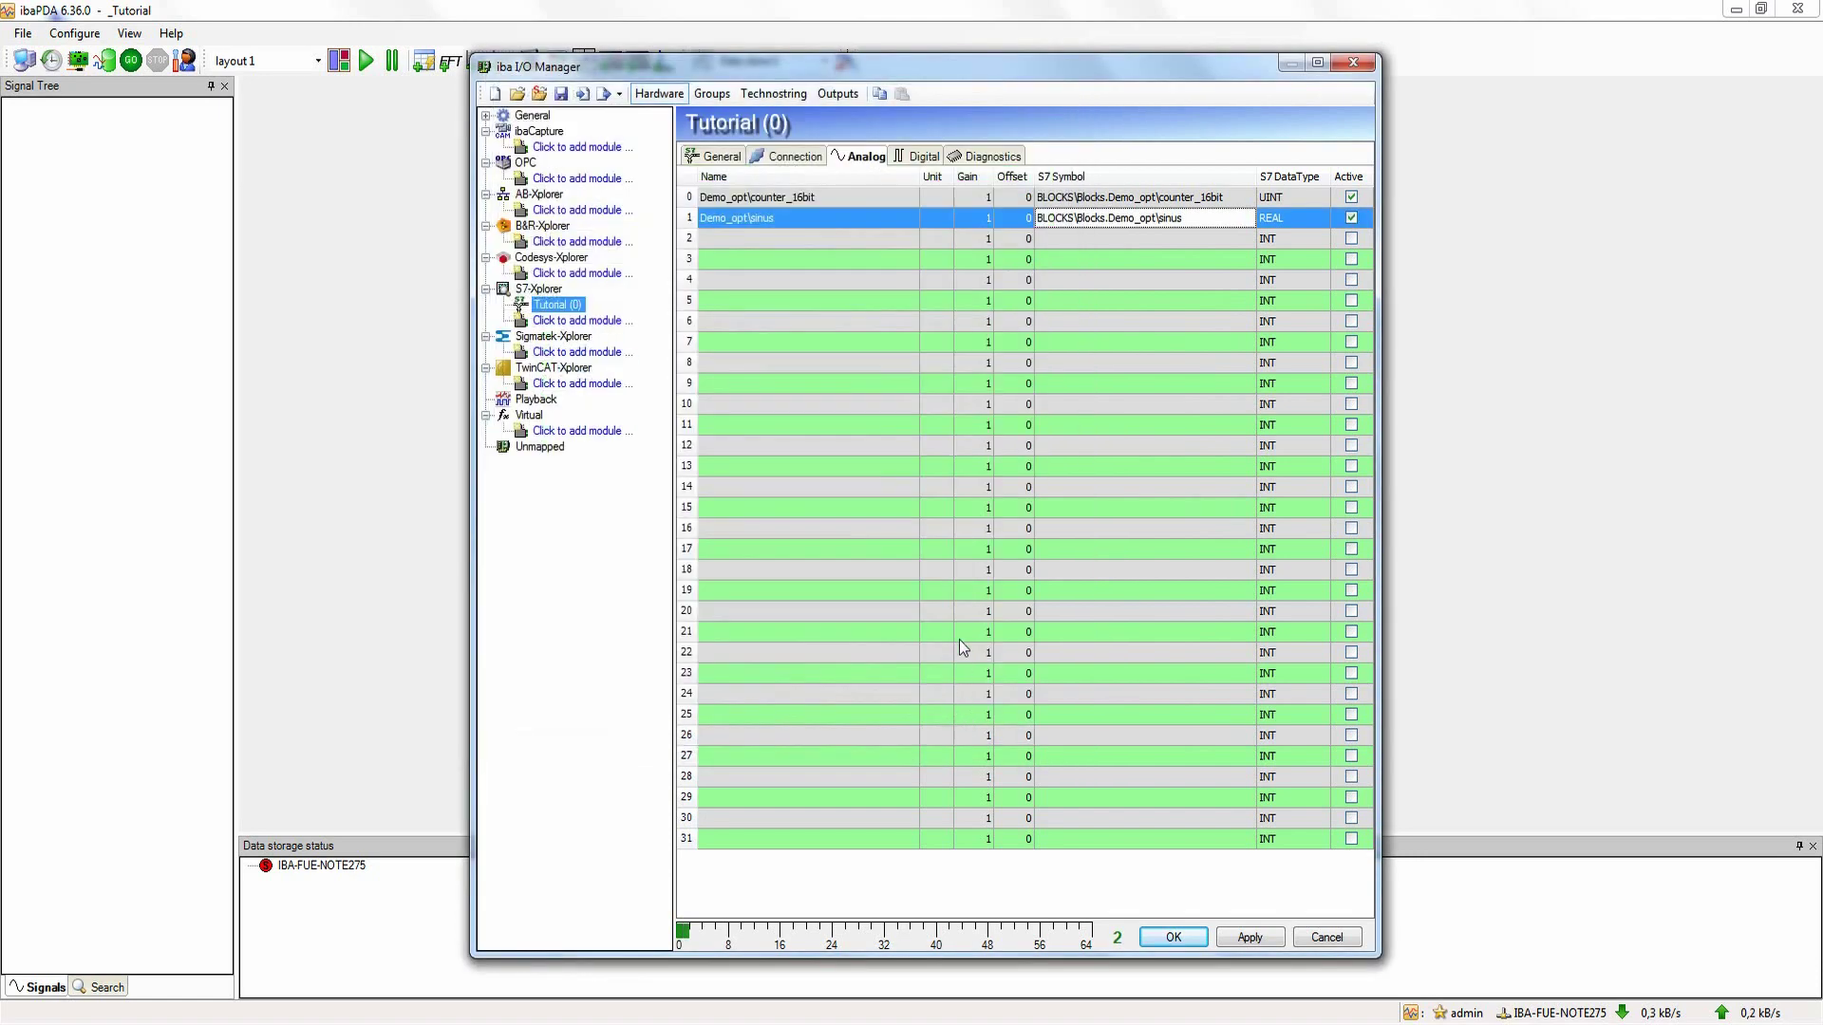
# Step: Link digital signal 0 to Clock_10Hz from Standard-Variablentabelle and apply the I/O configuration
pyautogui.click(933, 162)
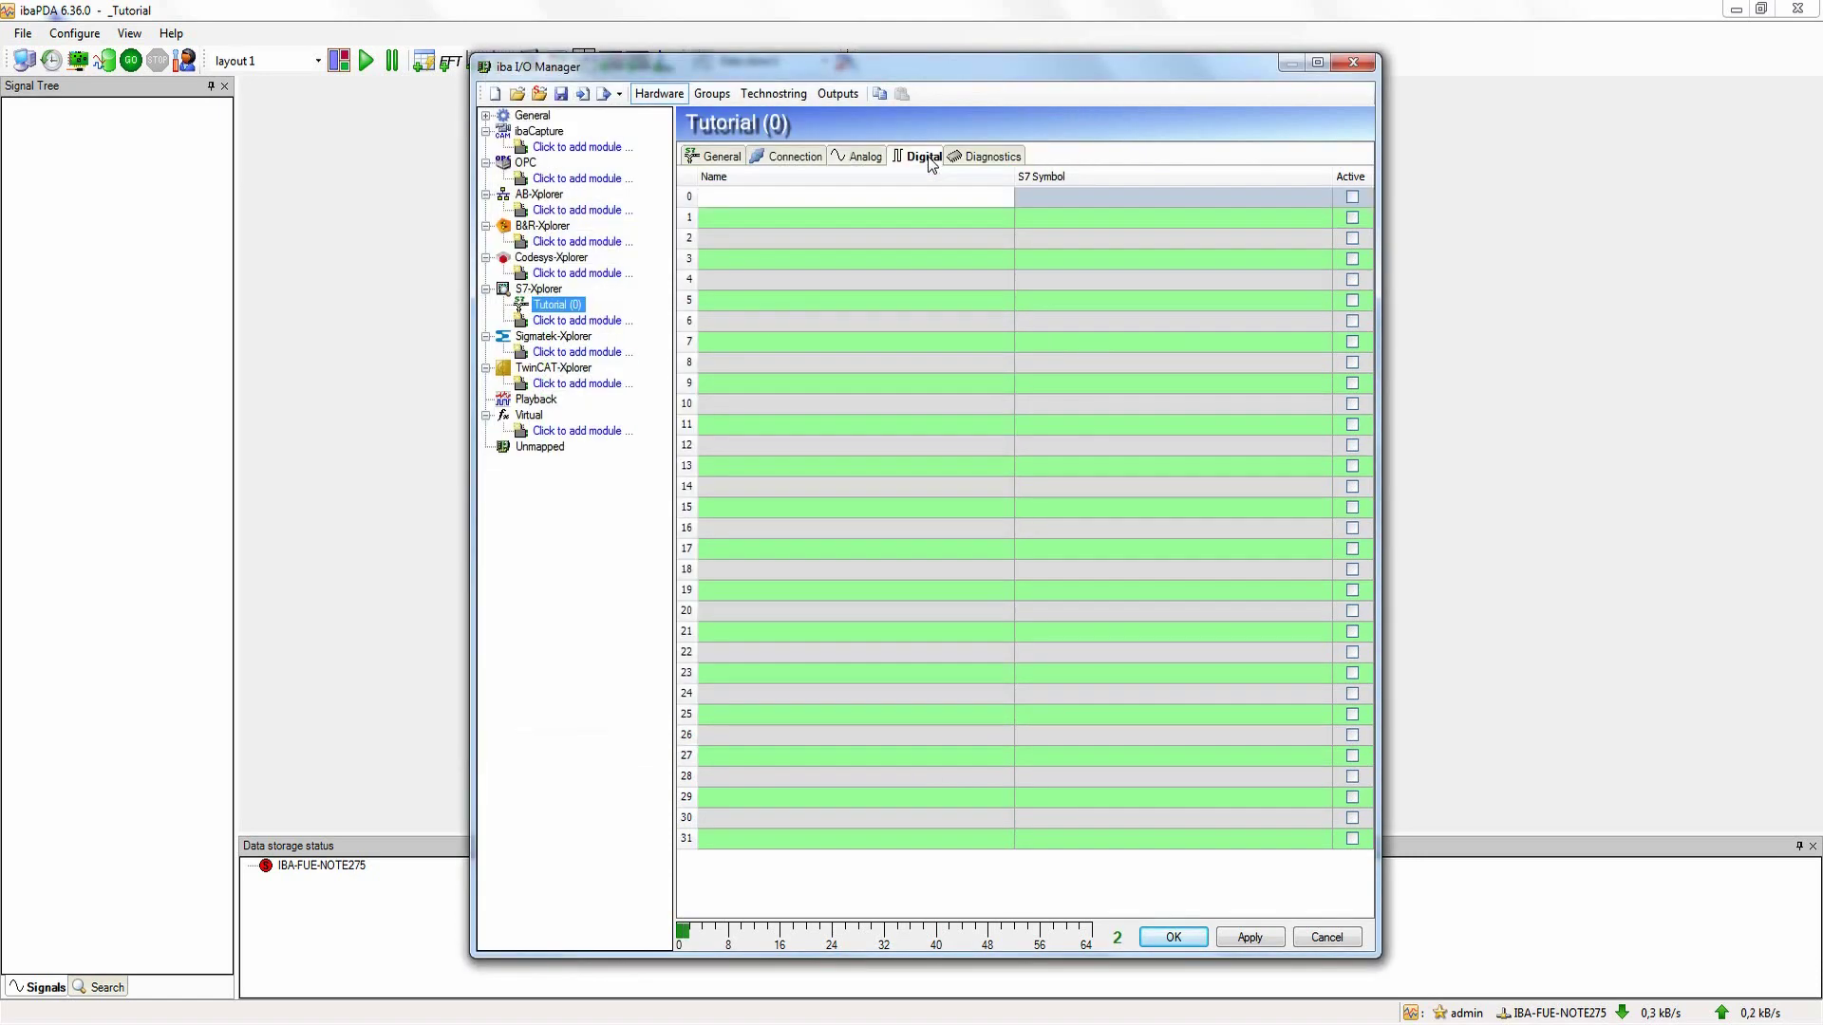
pyautogui.click(1324, 197)
pyautogui.click(1323, 197)
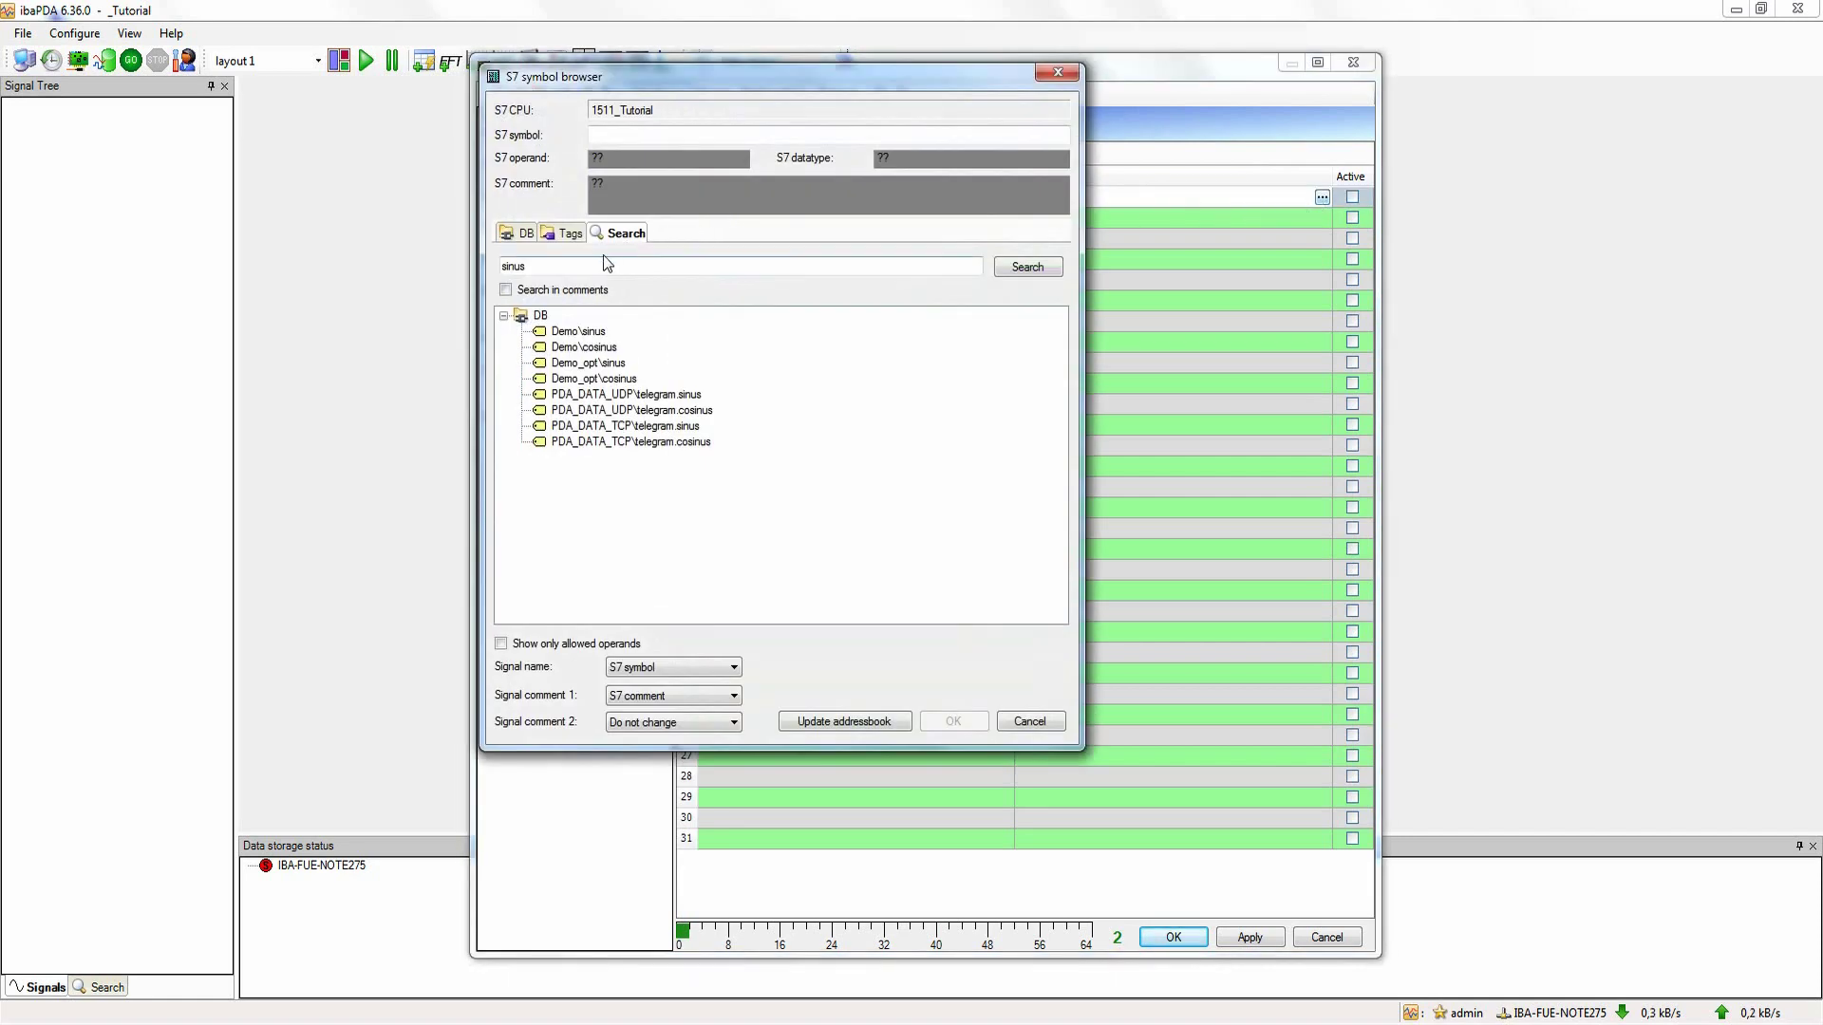
pyautogui.click(570, 236)
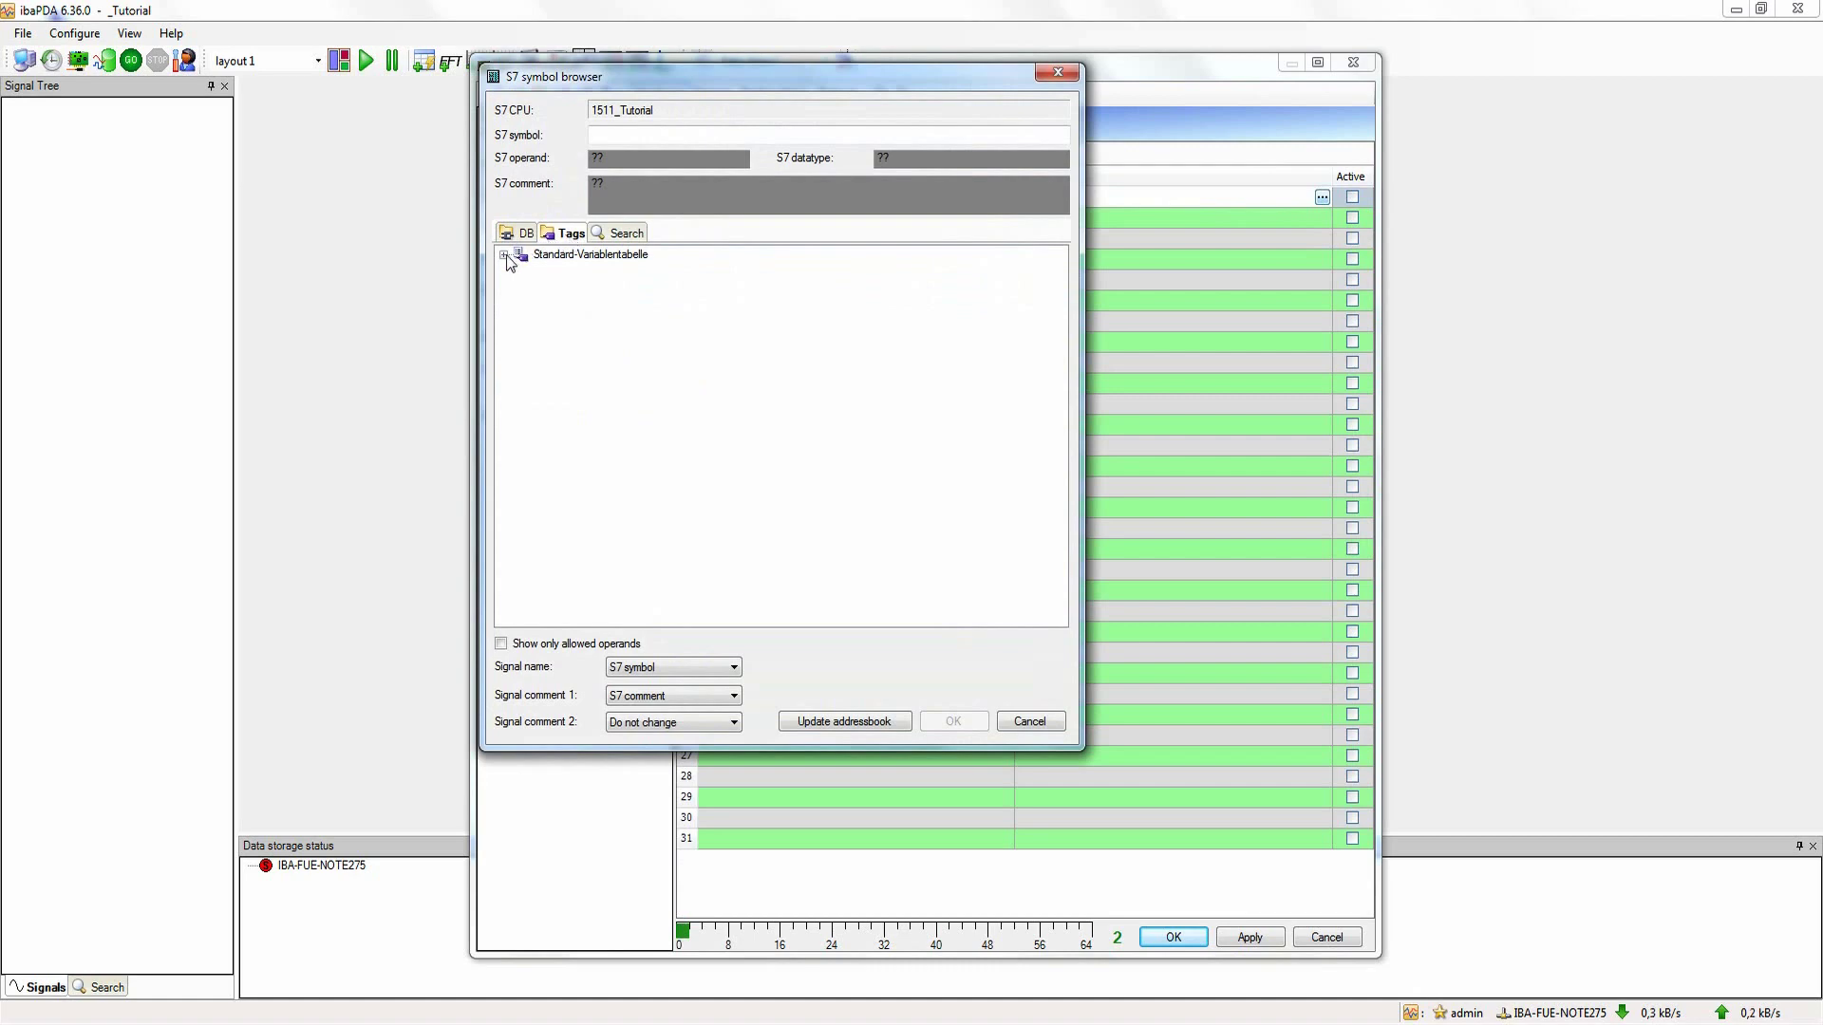
pyautogui.click(504, 254)
pyautogui.click(566, 272)
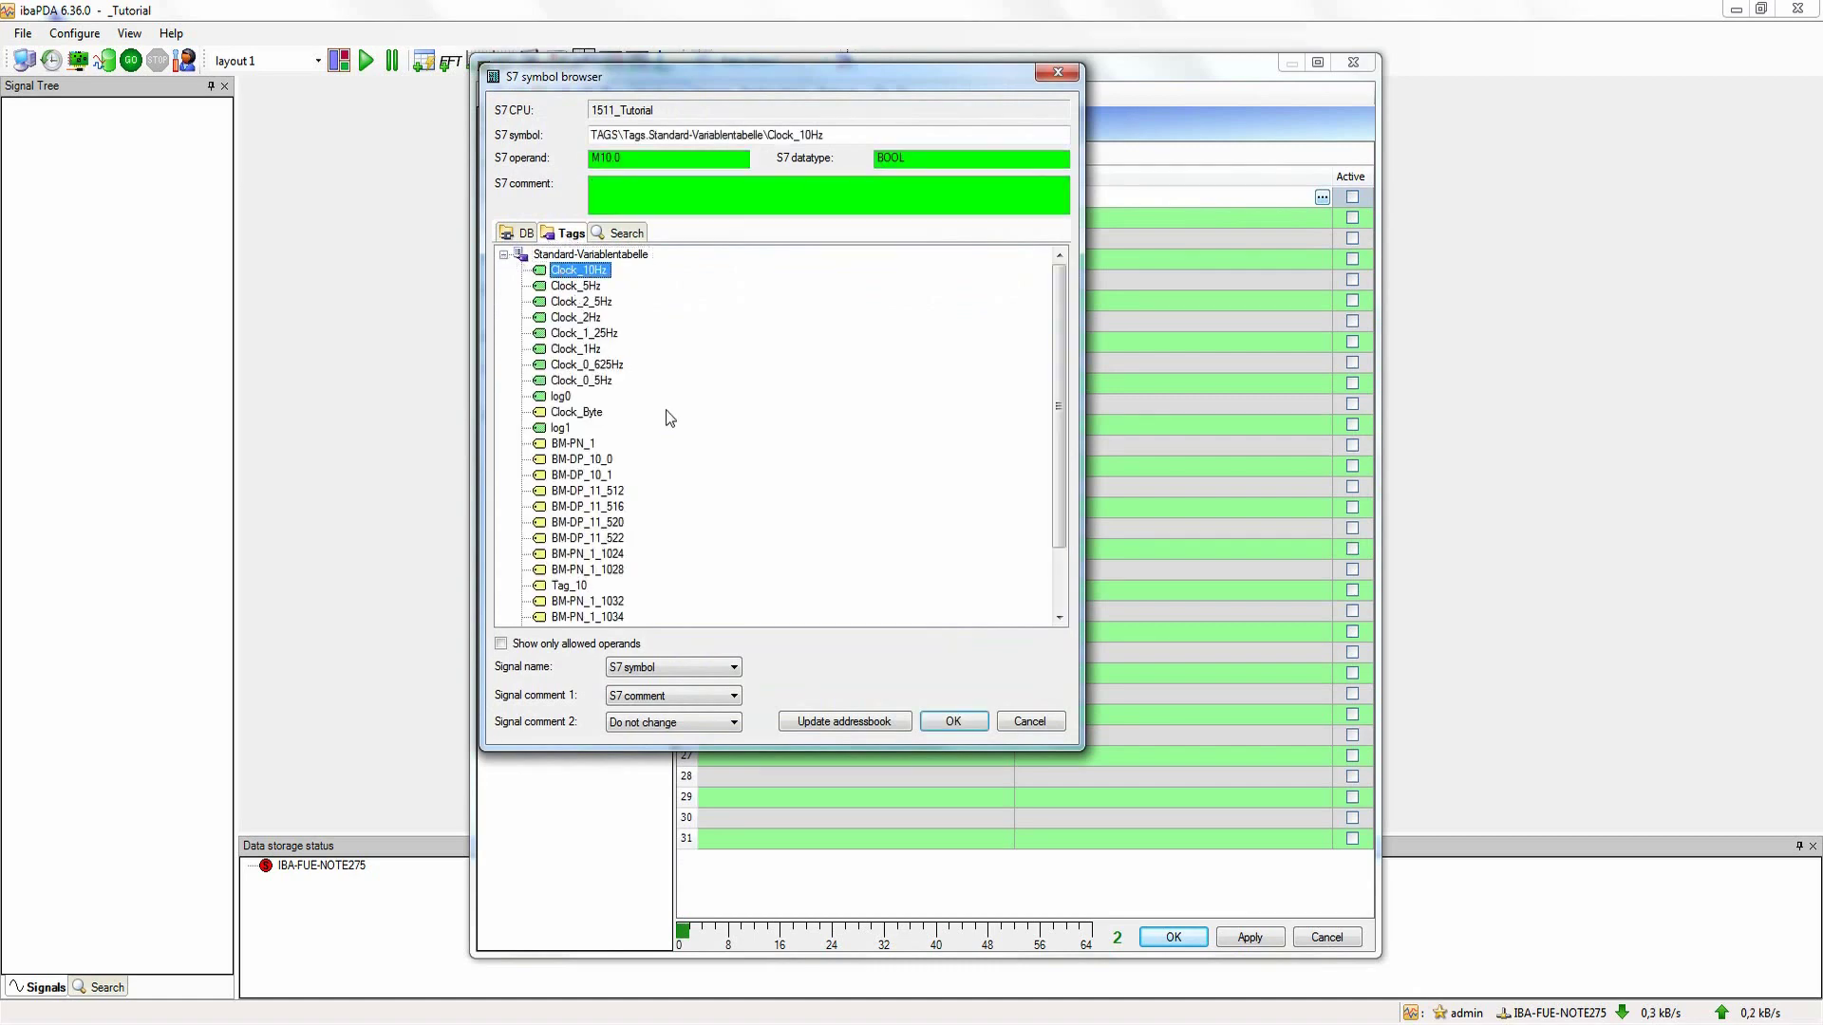
pyautogui.click(946, 721)
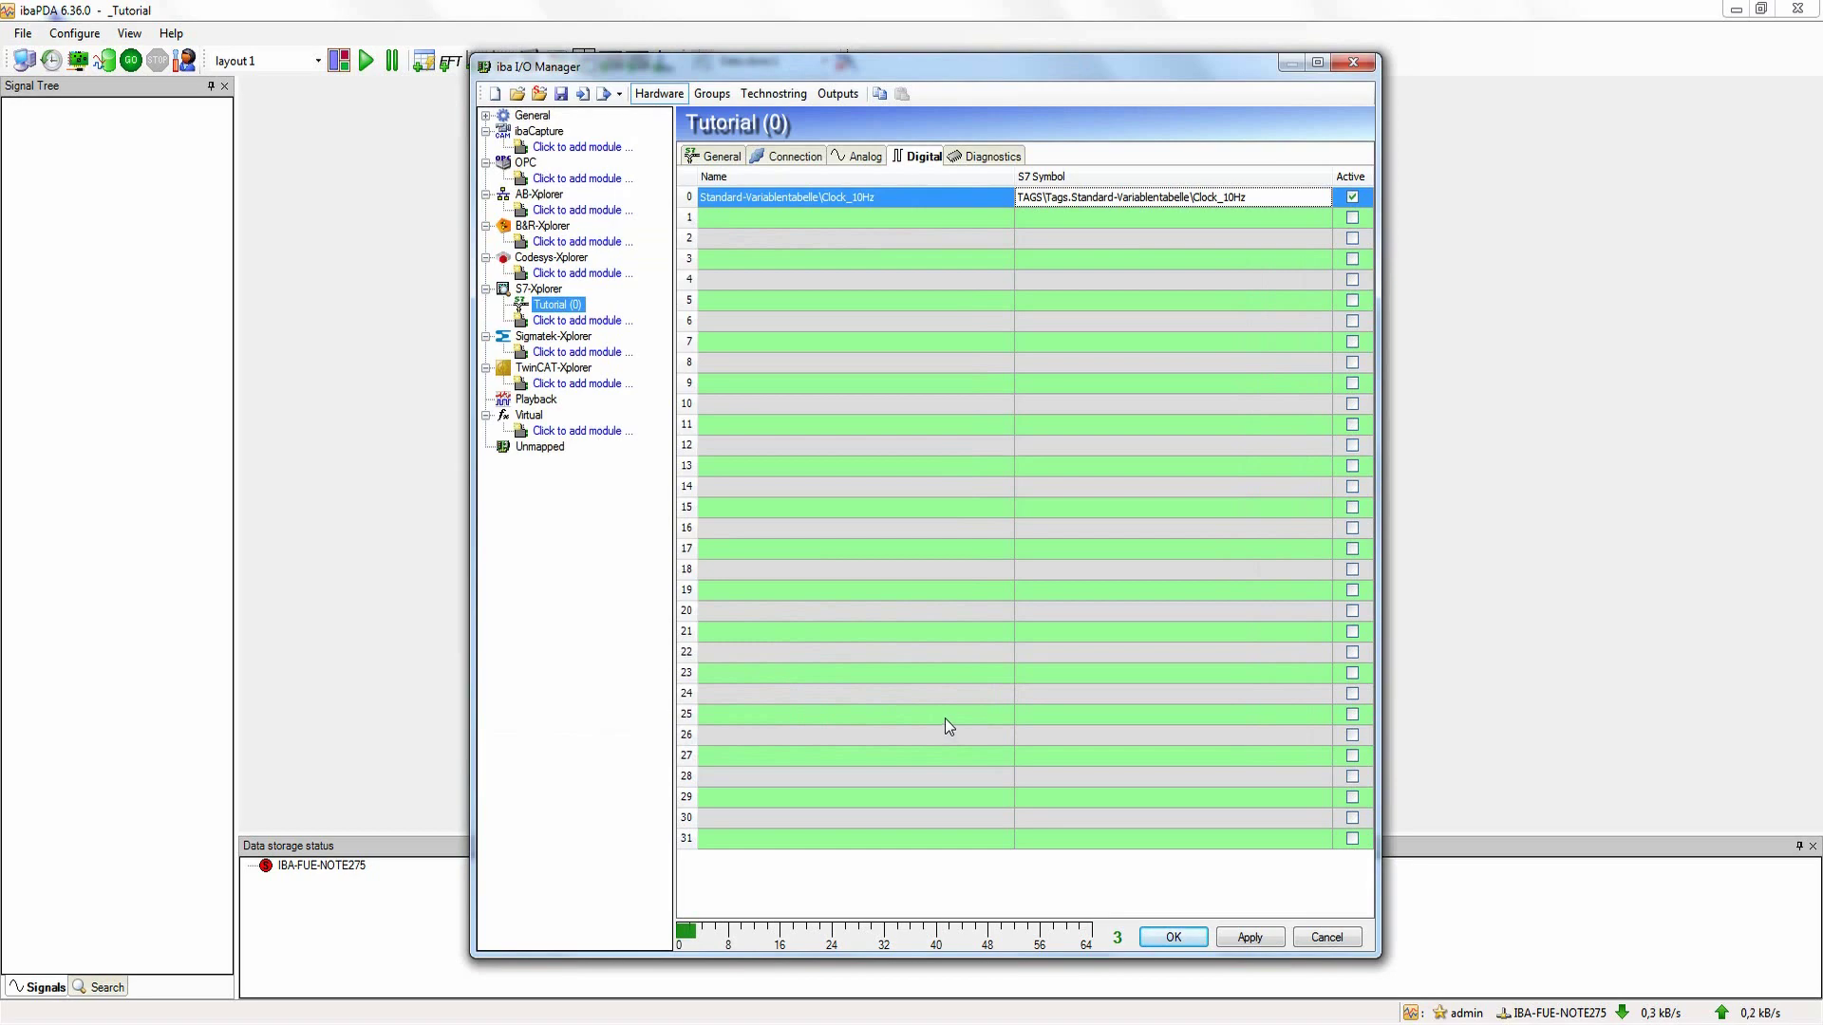
pyautogui.click(1173, 938)
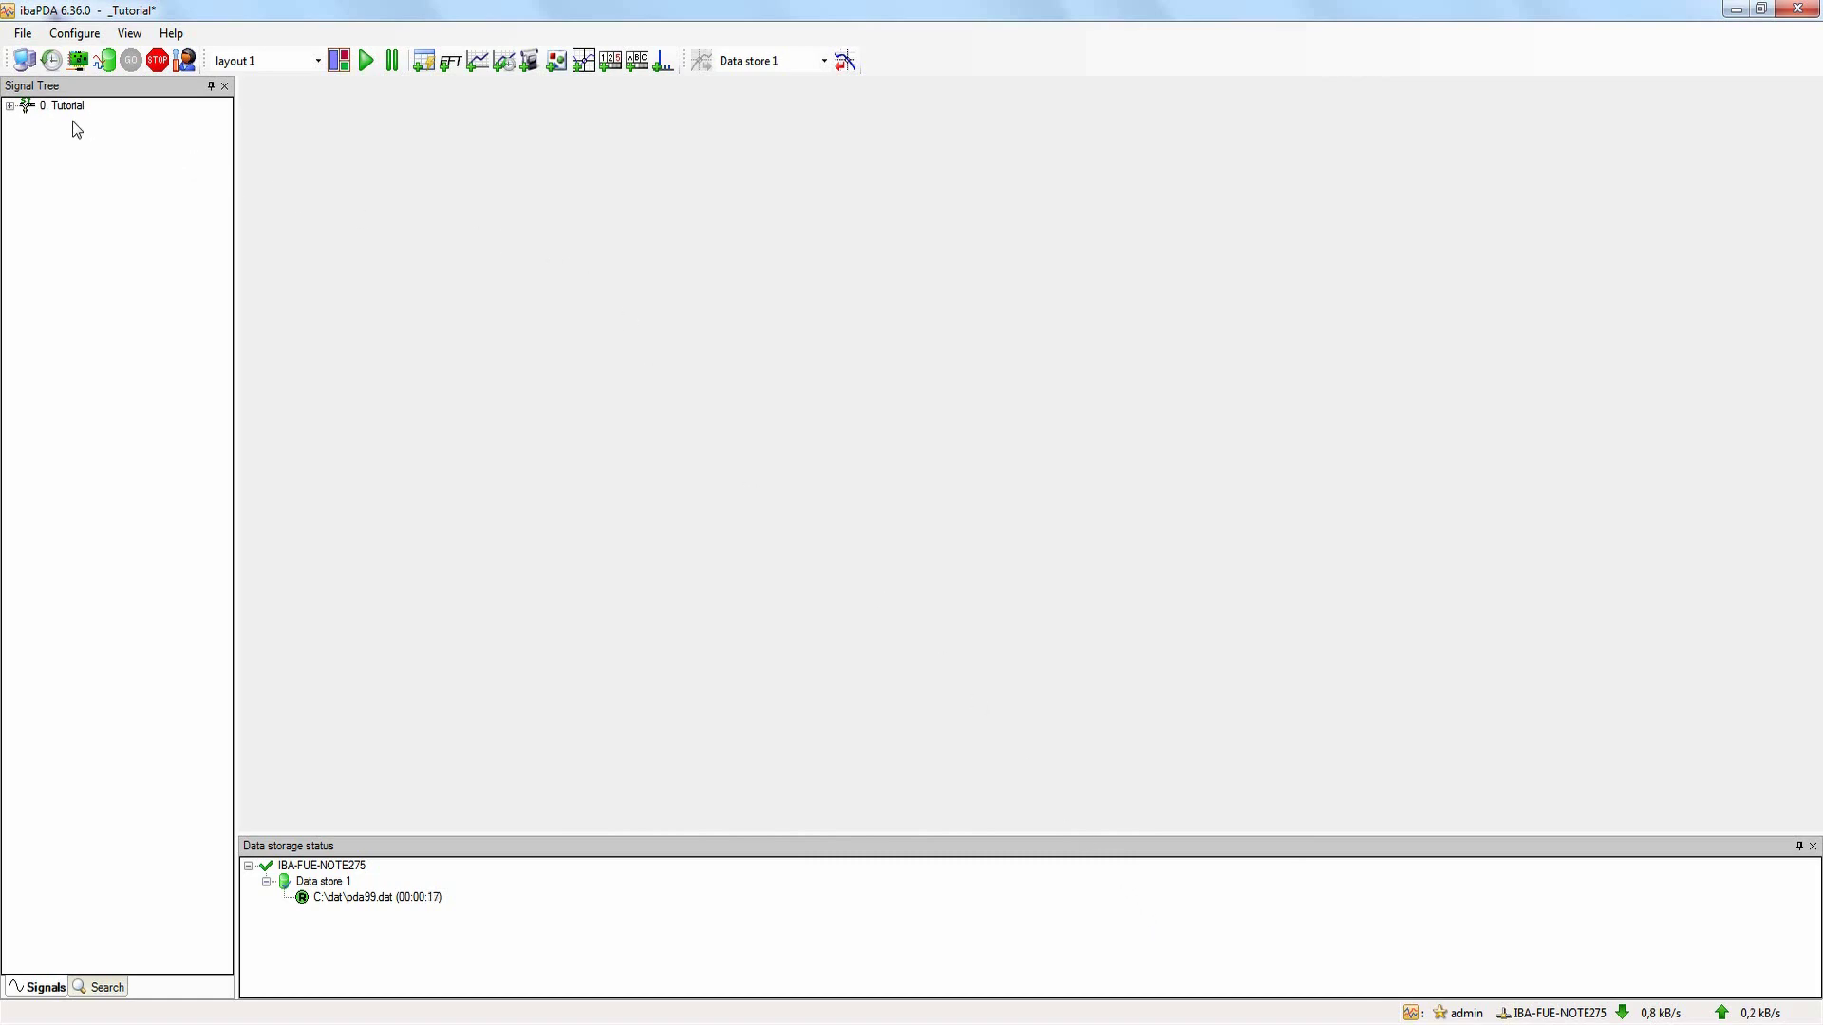
# Step: Drag counter_16bit, sinus and Clock_10Hz from 0. Tutorial into a new trend graph
pyautogui.click(11, 105)
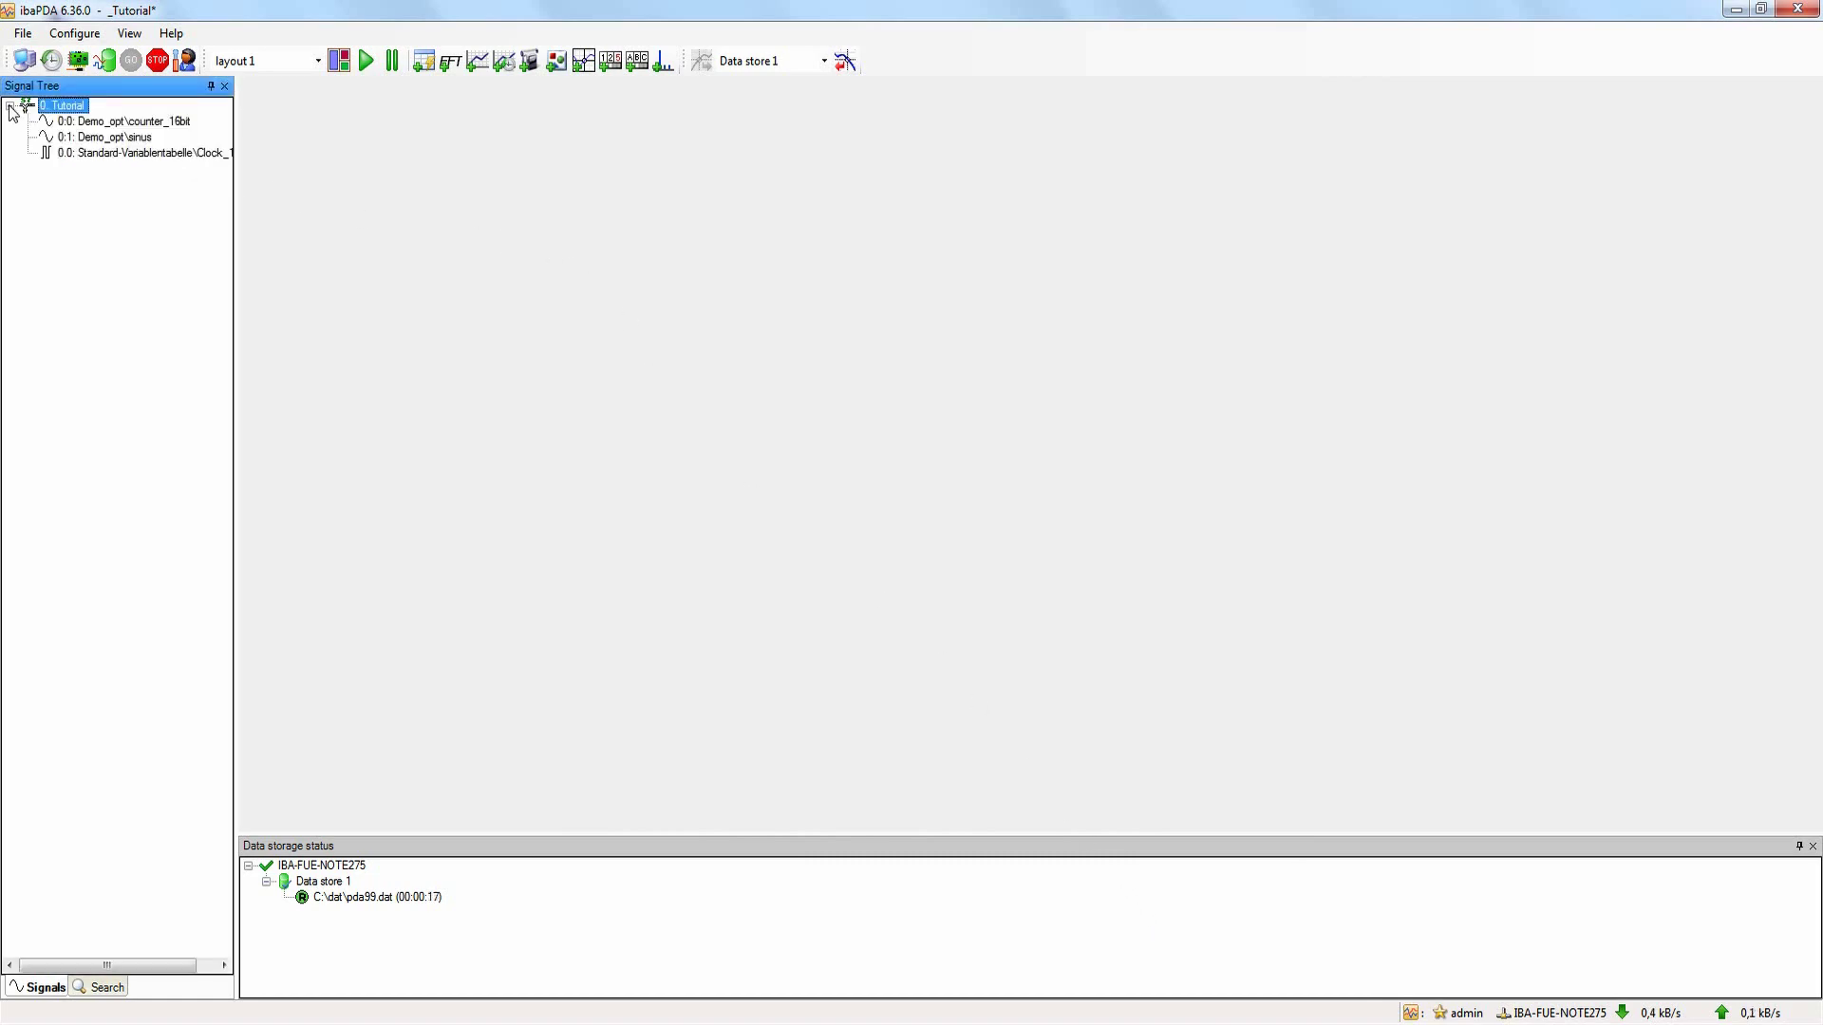
pyautogui.click(69, 122)
pyautogui.keyDown('shift'); pyautogui.click(84, 152); pyautogui.keyUp('shift')
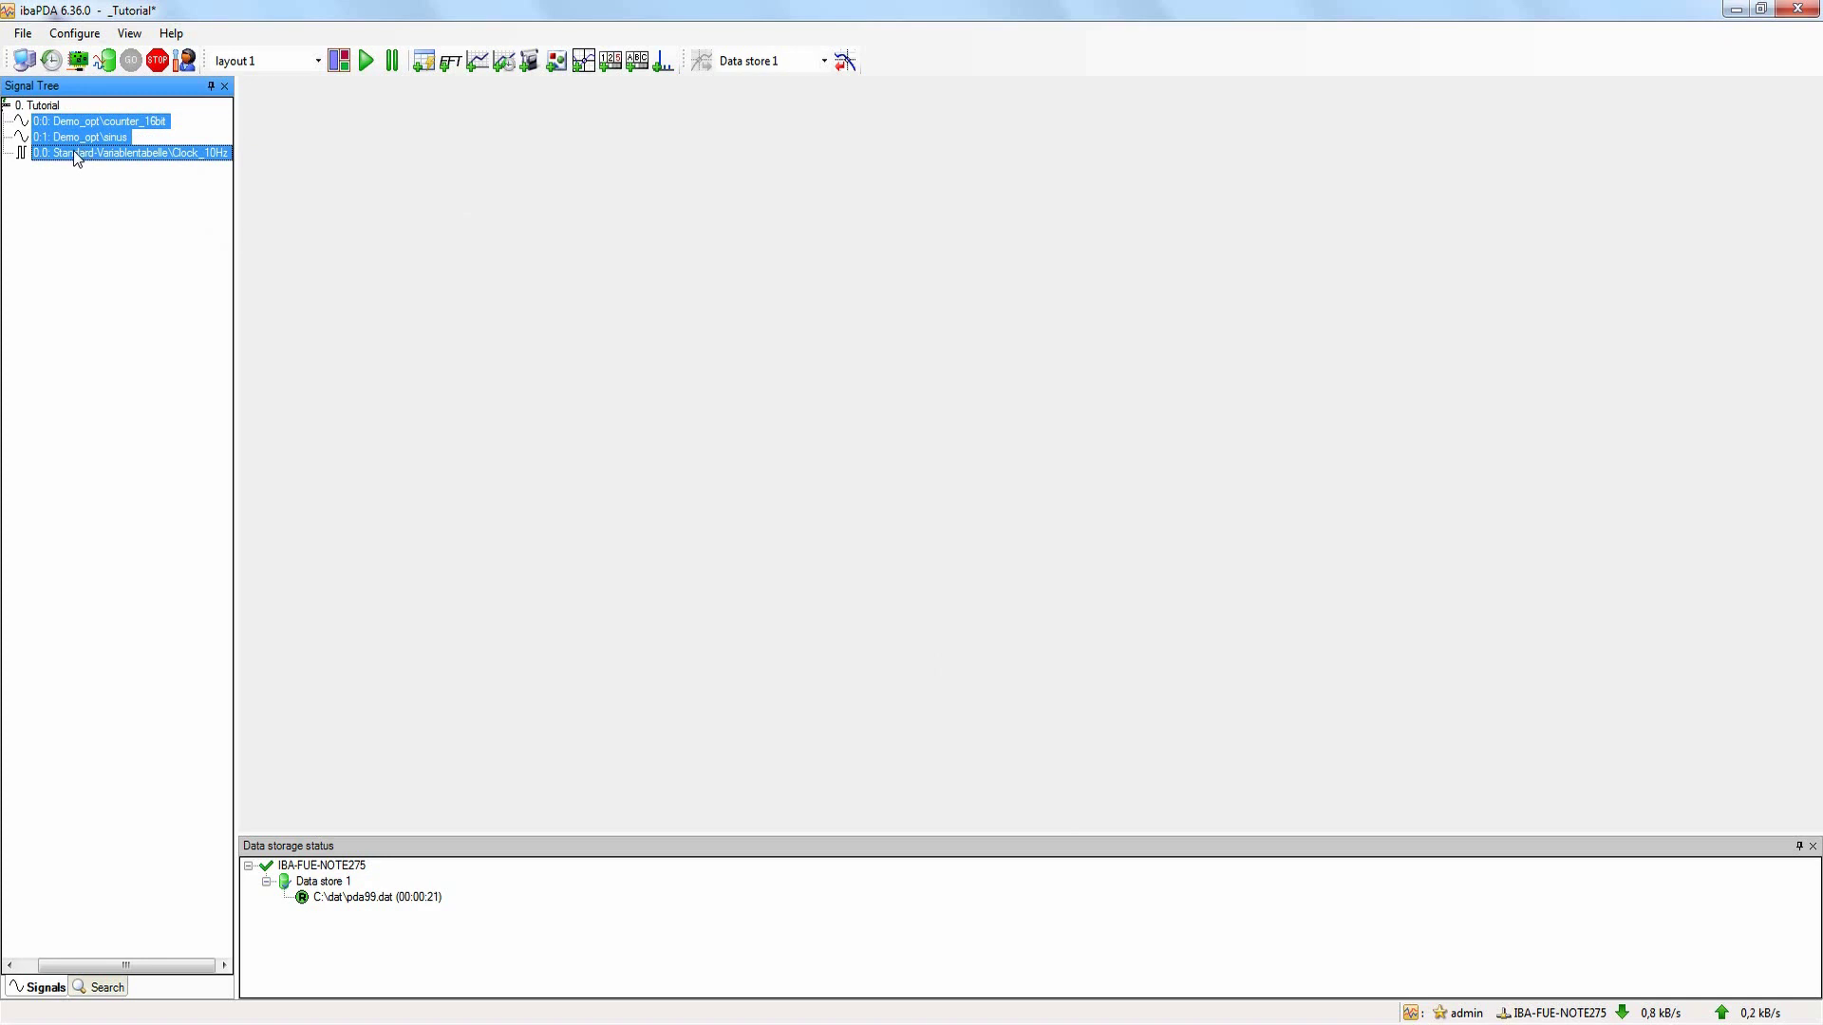
pyautogui.moveTo(77, 151); pyautogui.dragTo(424, 282)
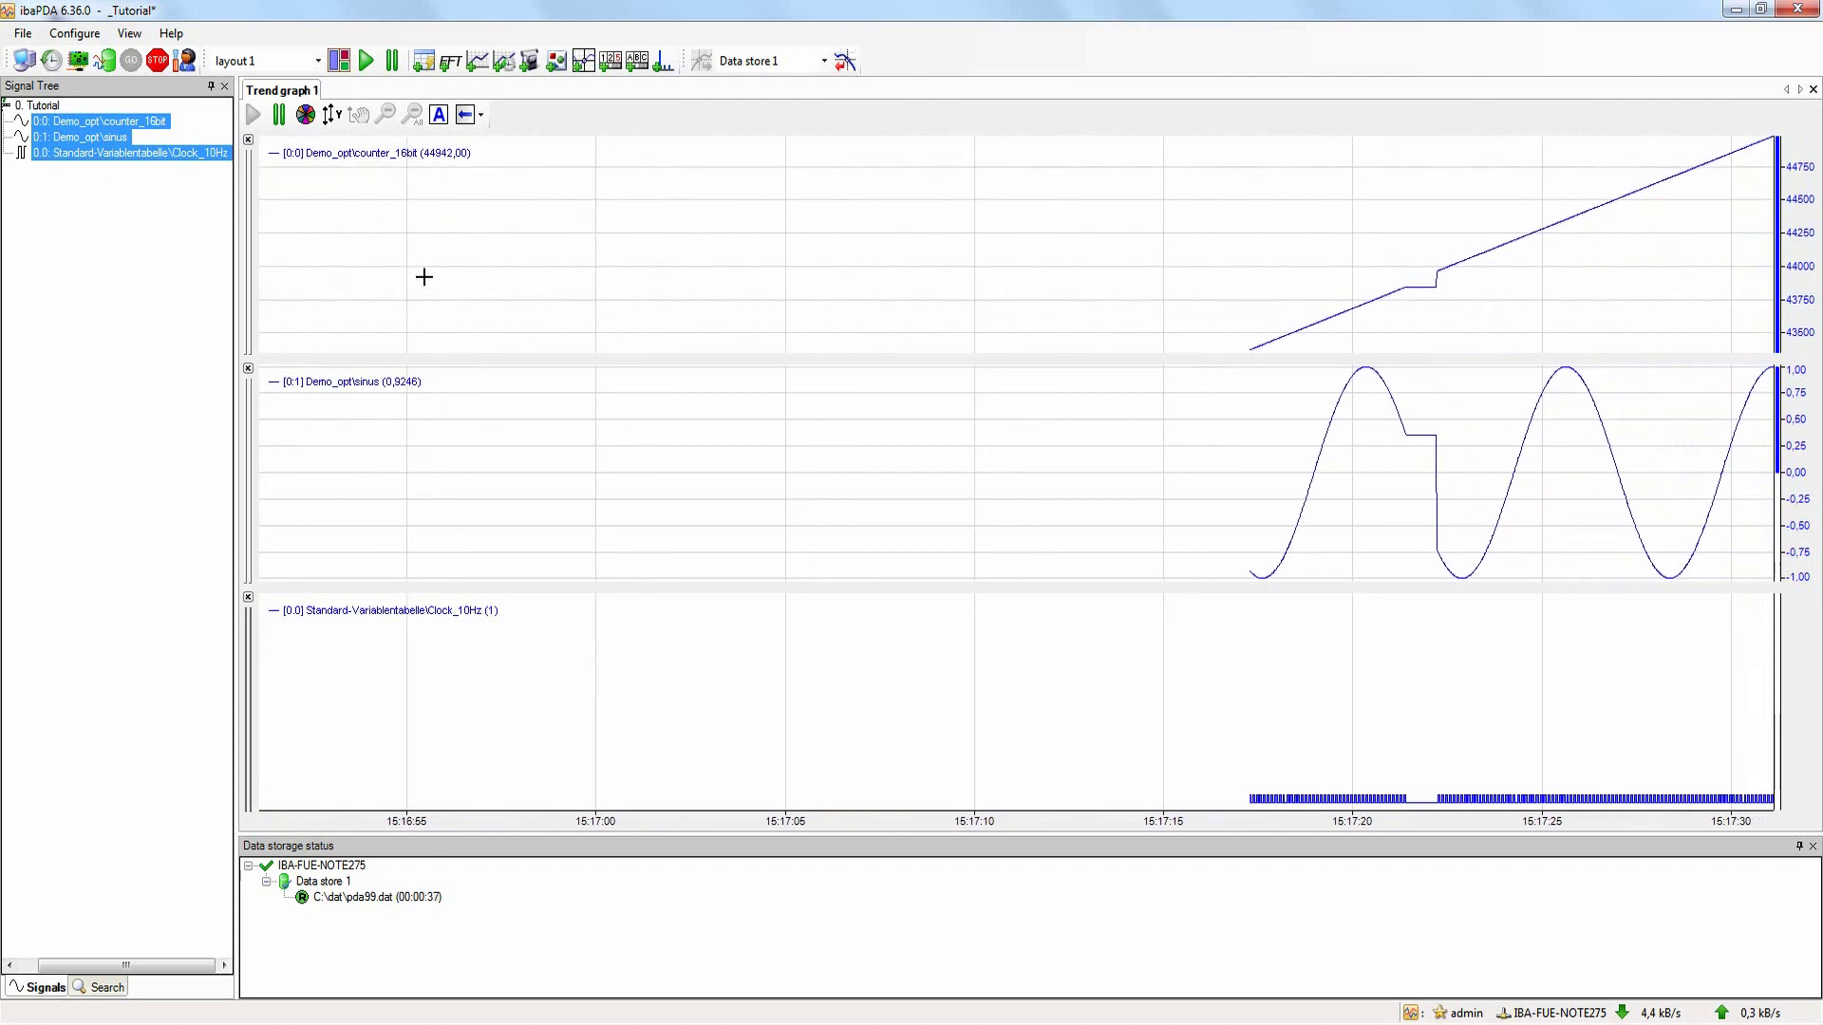
# Step: Reopen the I/O Manager on General > Addressbooks to view the 1511_Tutorial addressbook
pyautogui.click(80, 62)
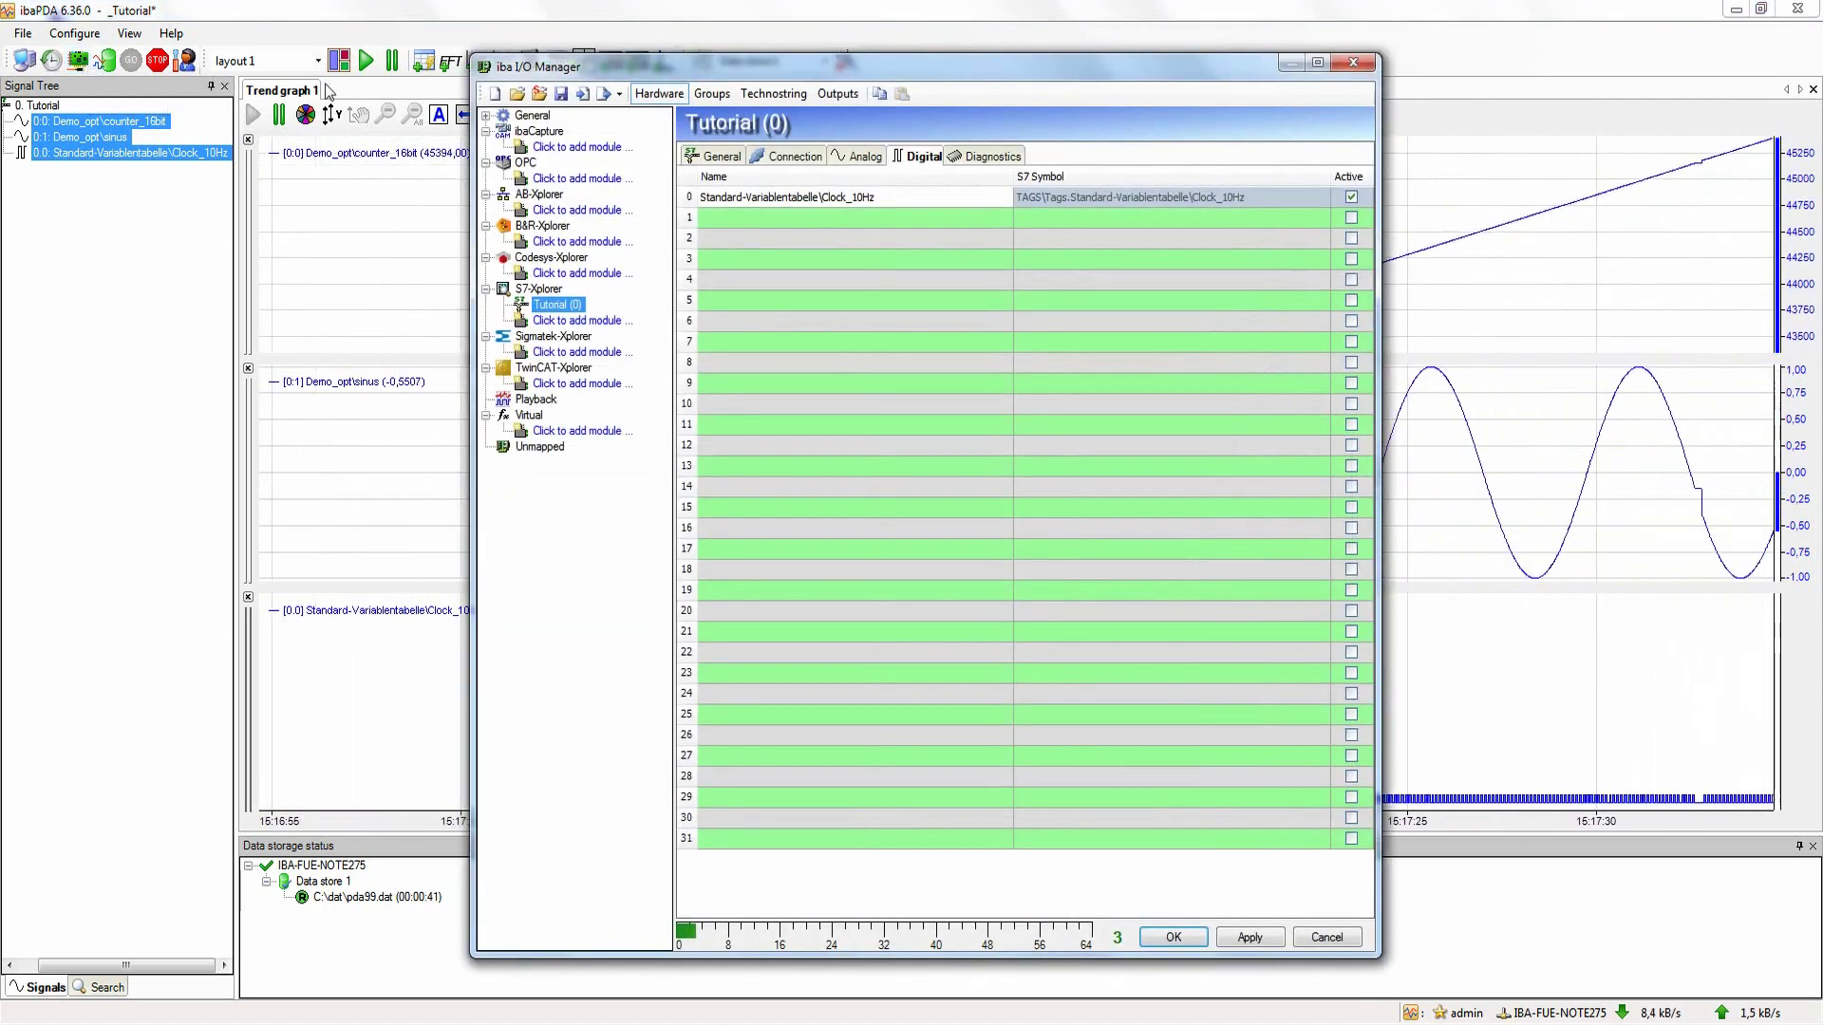
pyautogui.click(486, 116)
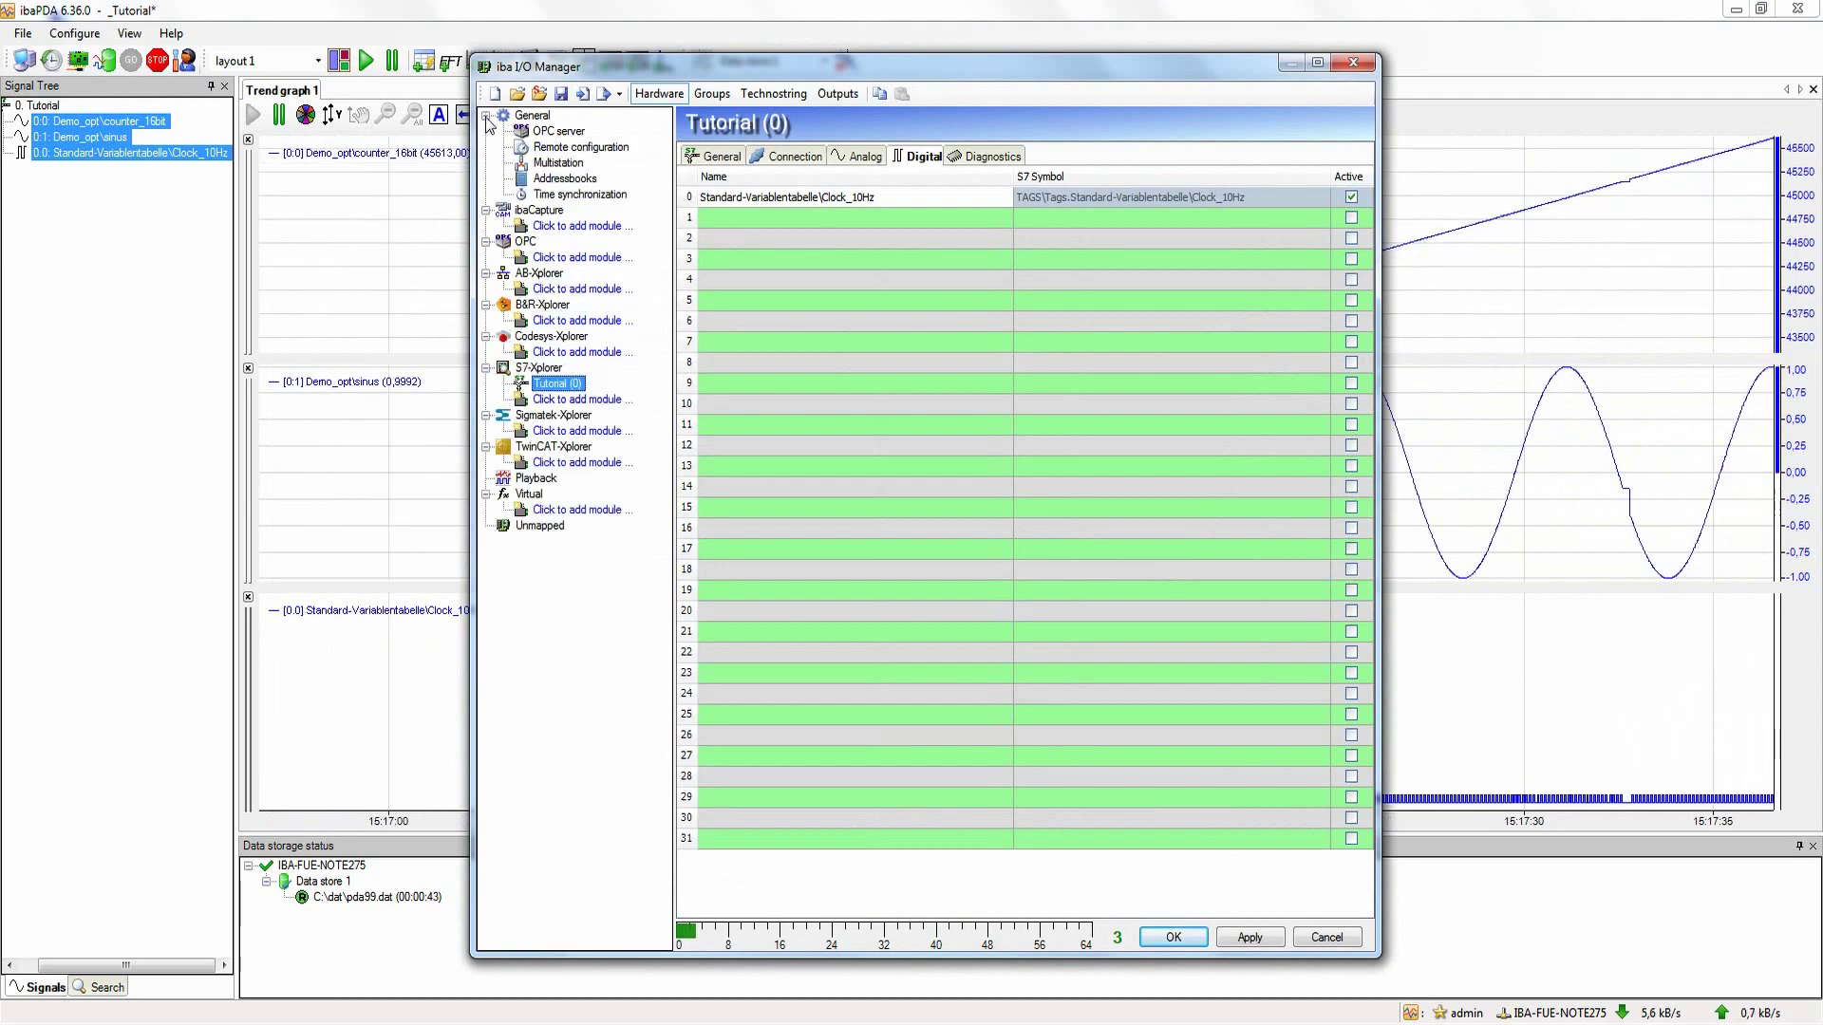
pyautogui.click(547, 181)
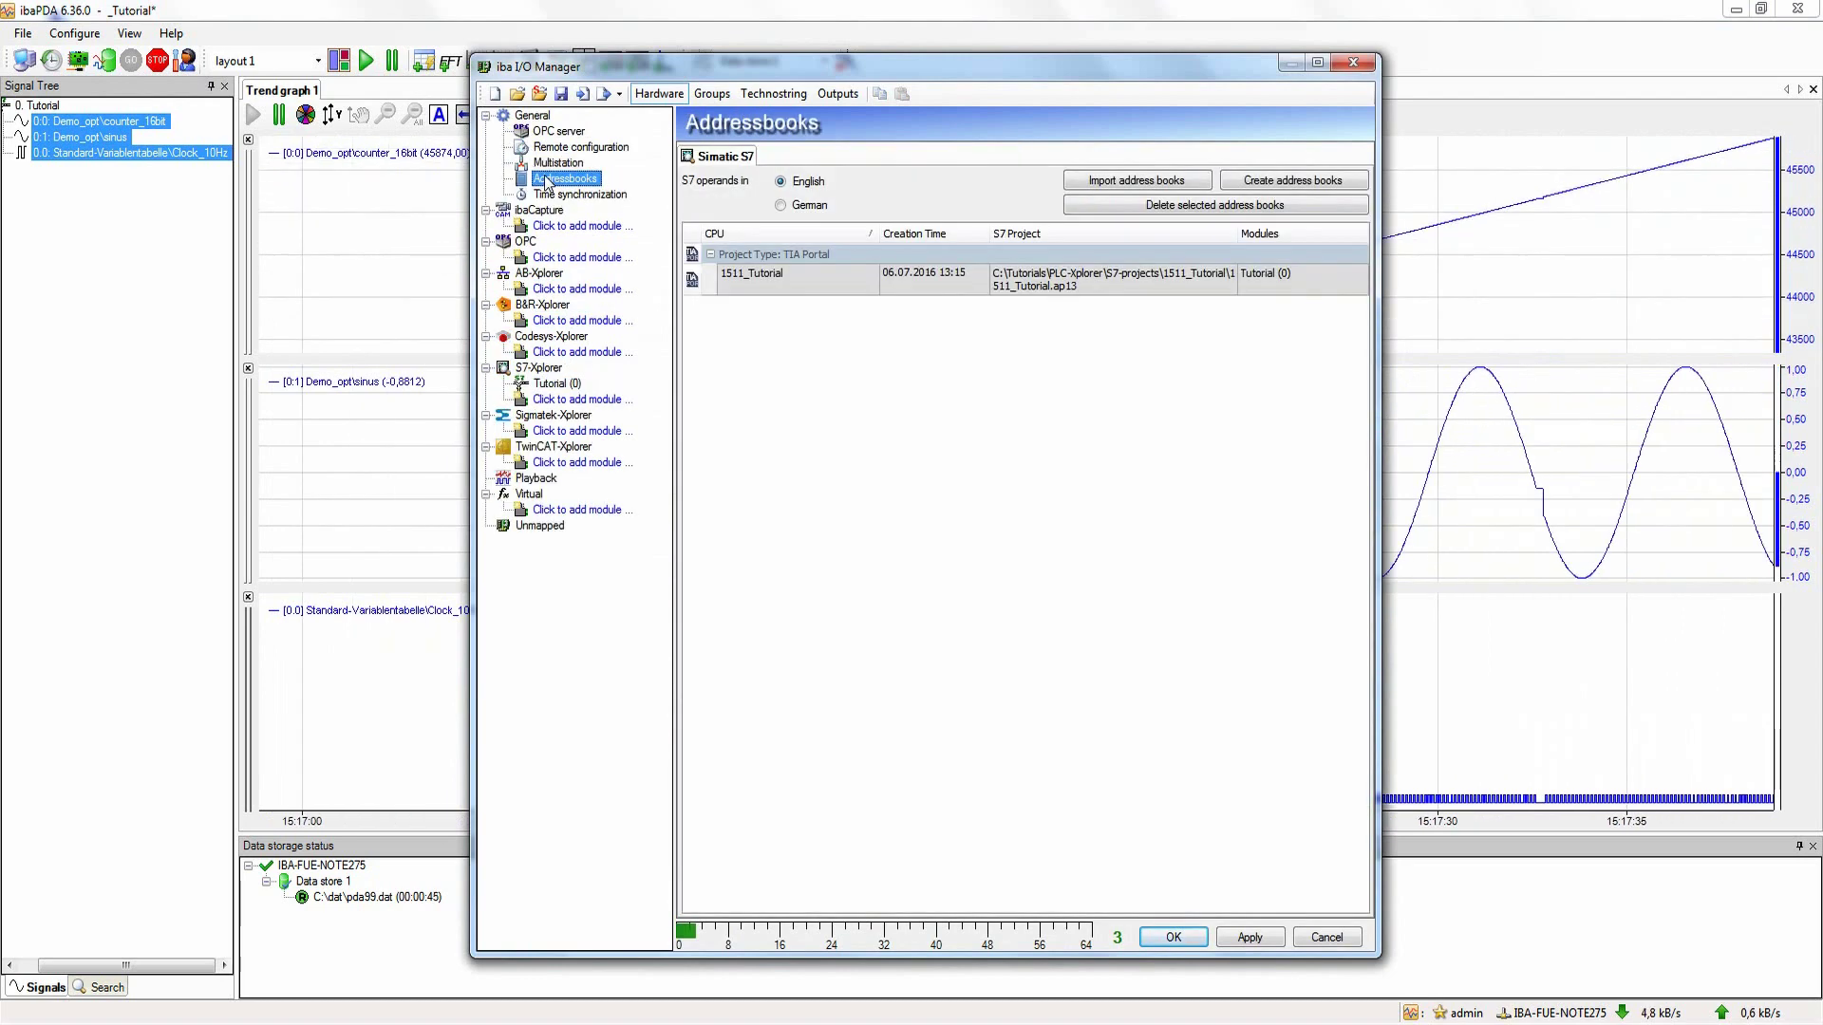